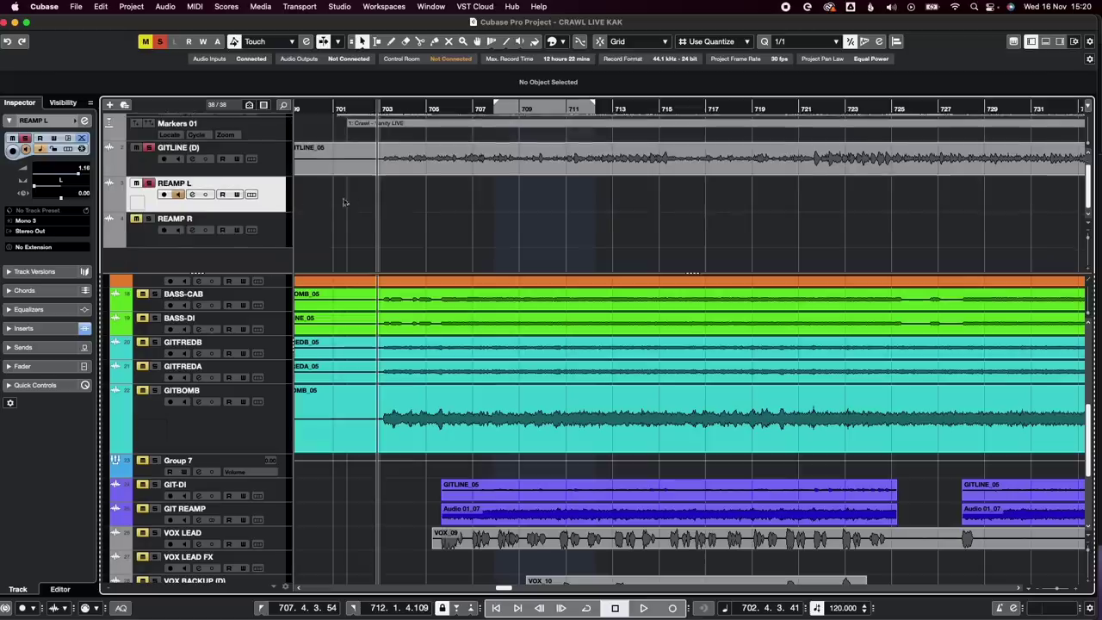
# Record a reamped guitar take on the REAMP L track from about bar 702 to bar 716
pyautogui.click(163, 194)
pyautogui.press('KP_Multiply')
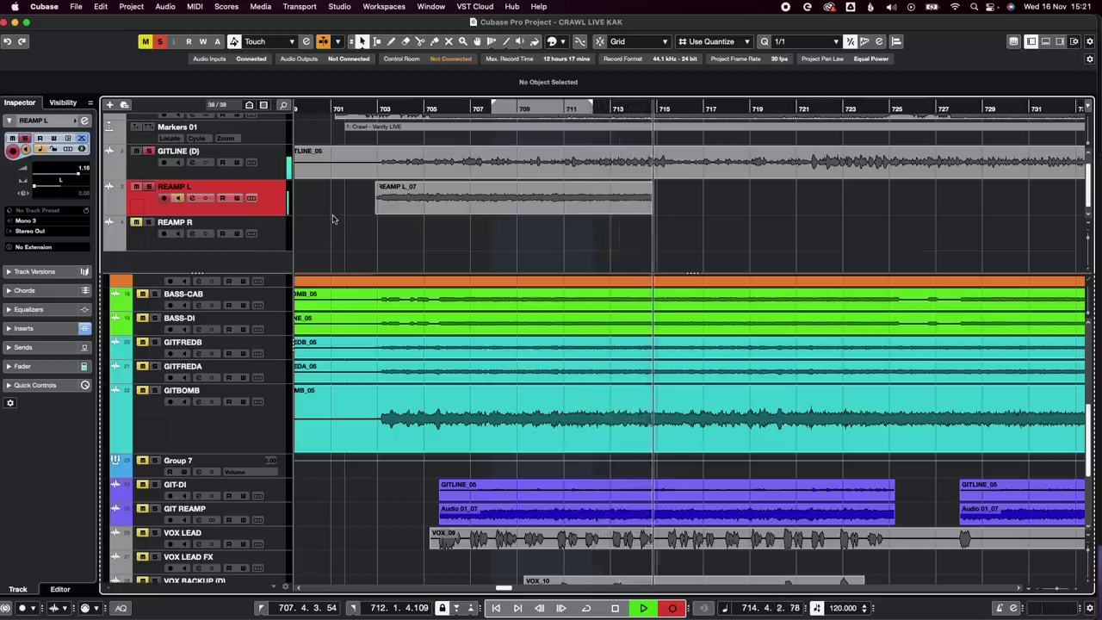
pyautogui.scroll(1, 368, 214)
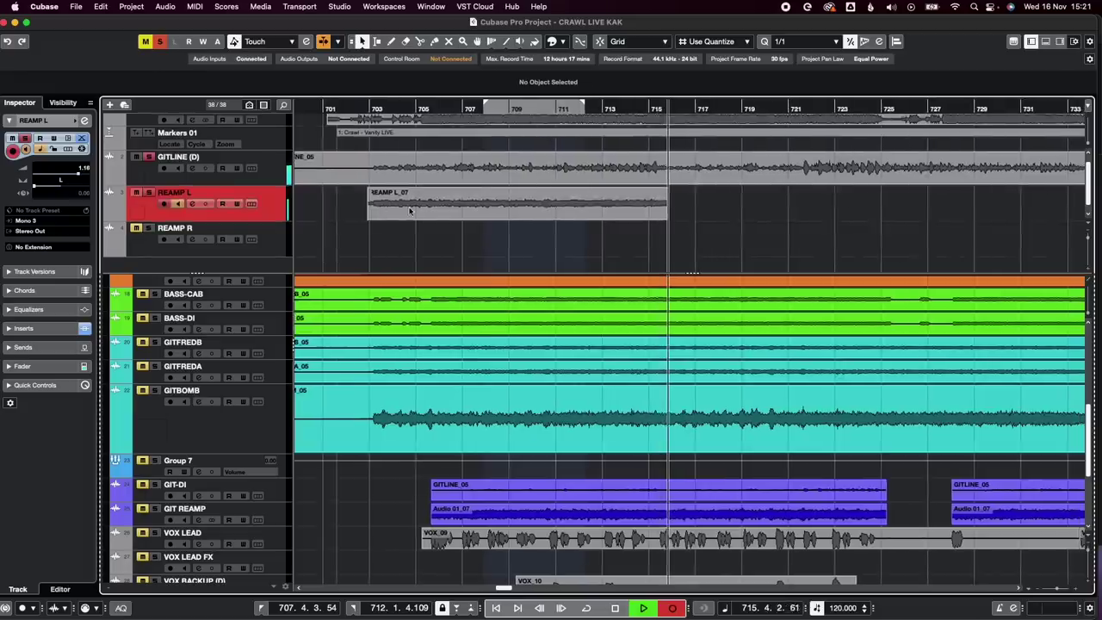
pyautogui.press('space')
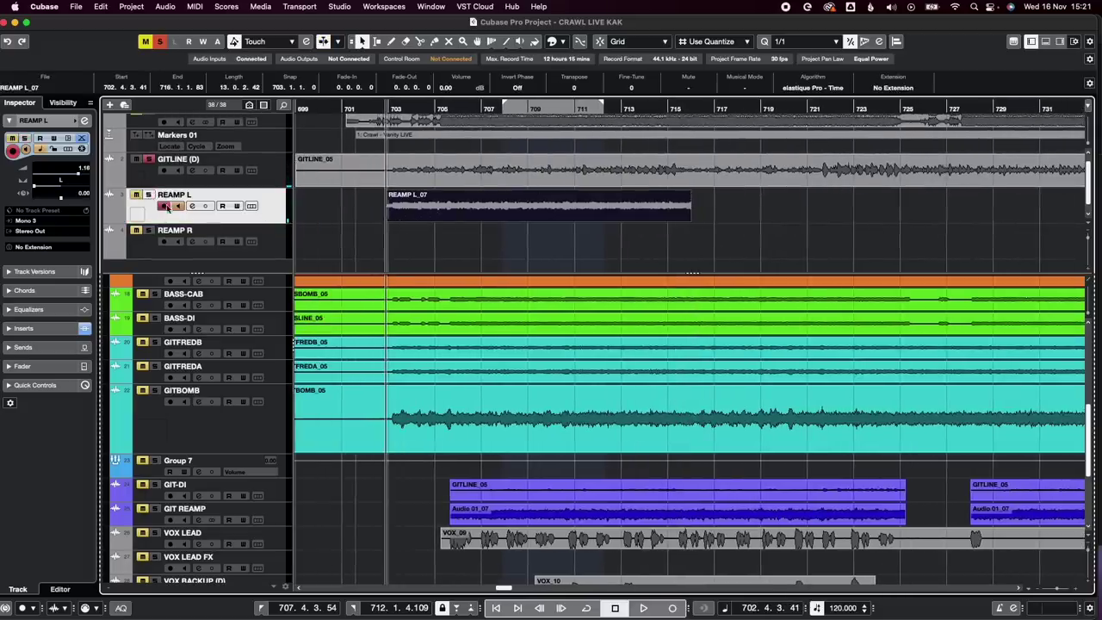
# Flip the phase of the GITLINE (D) channel to 180° in its channel settings
pyautogui.click(268, 175)
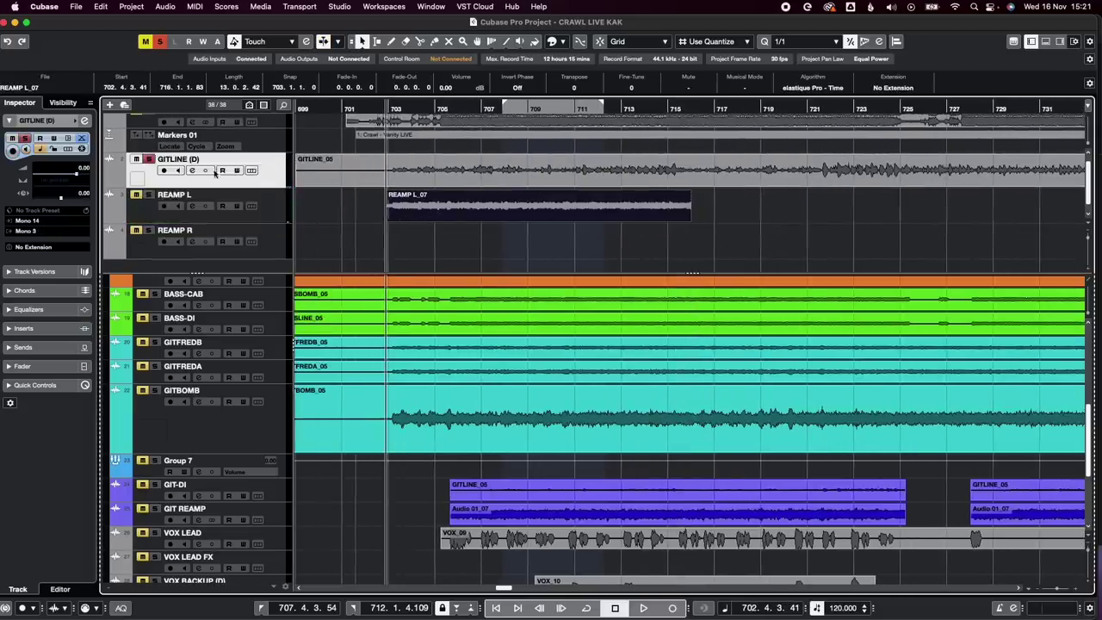
pyautogui.click(192, 171)
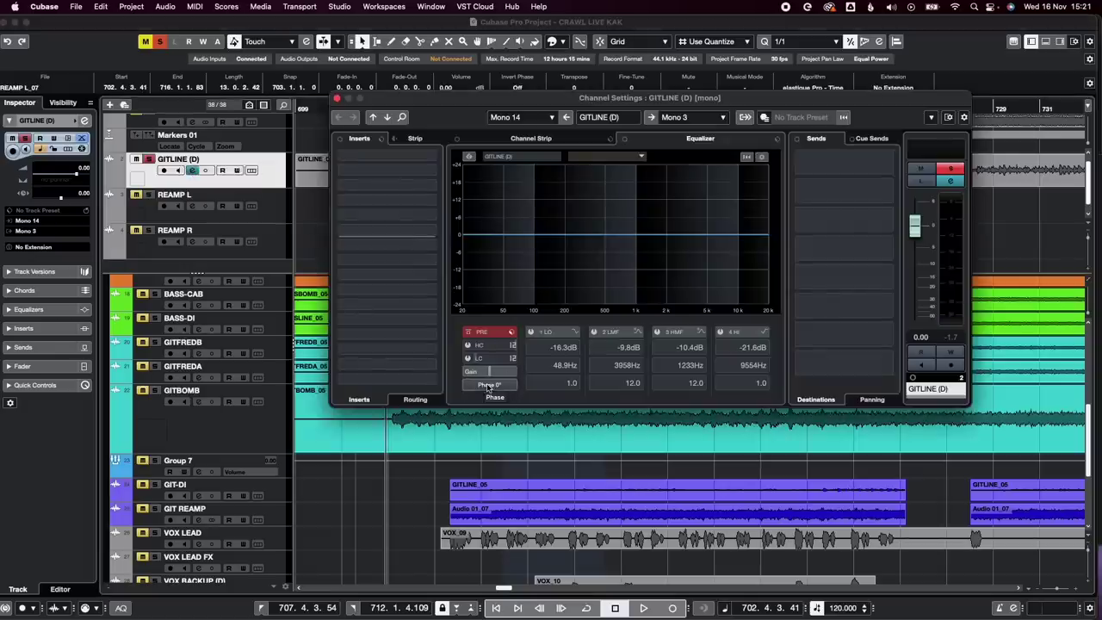
pyautogui.click(488, 385)
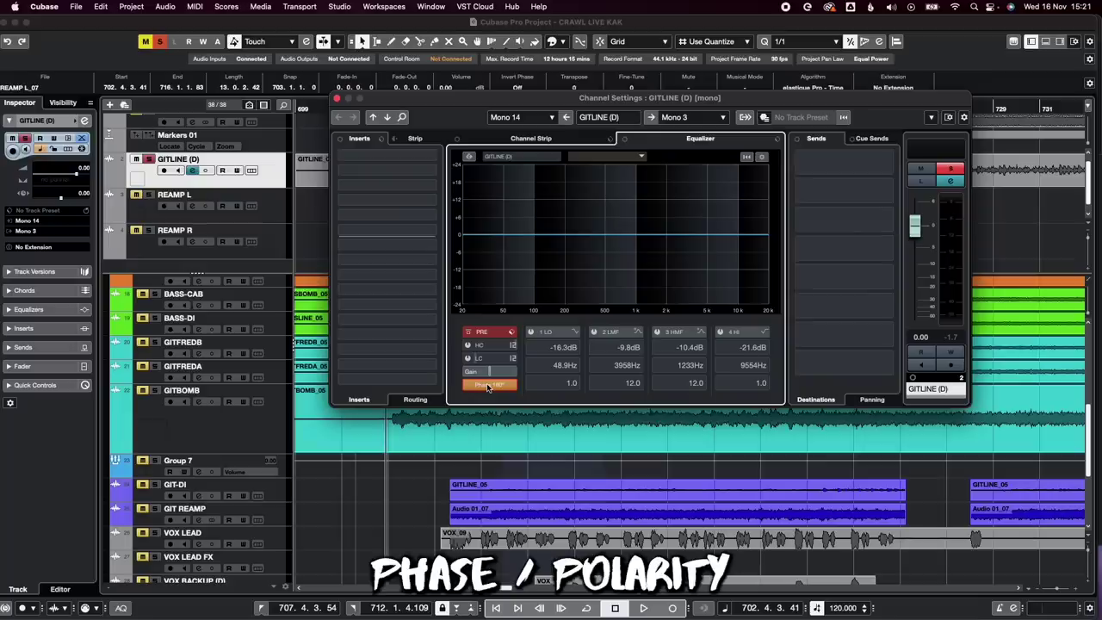
pyautogui.click(336, 98)
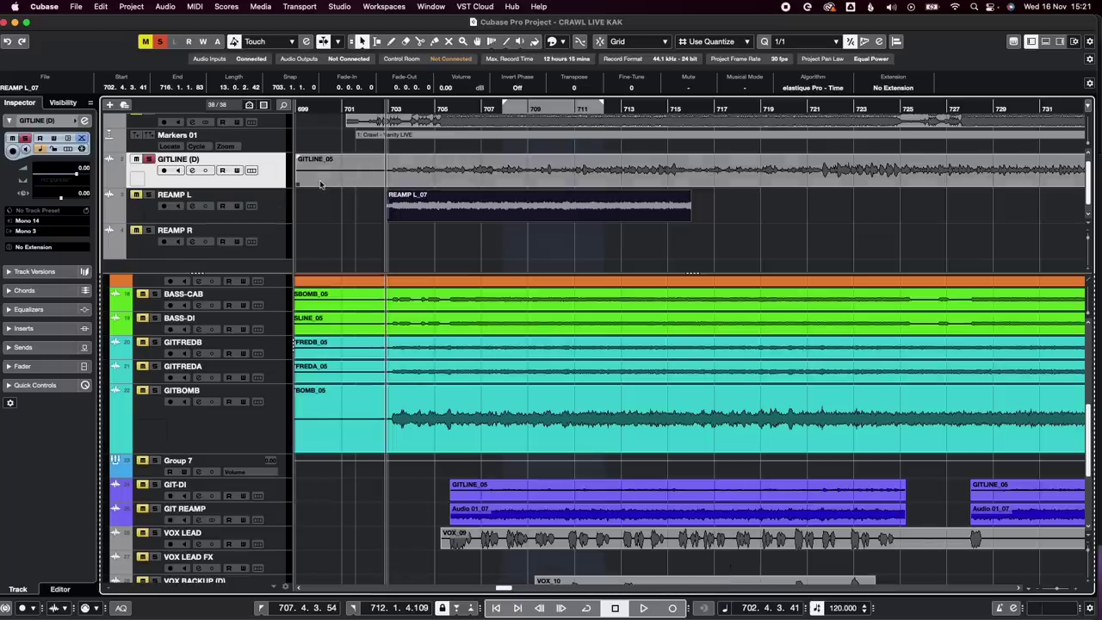
# Record a second reamped take on the REAMP R track from about bar 702 to bar 716
pyautogui.click(269, 240)
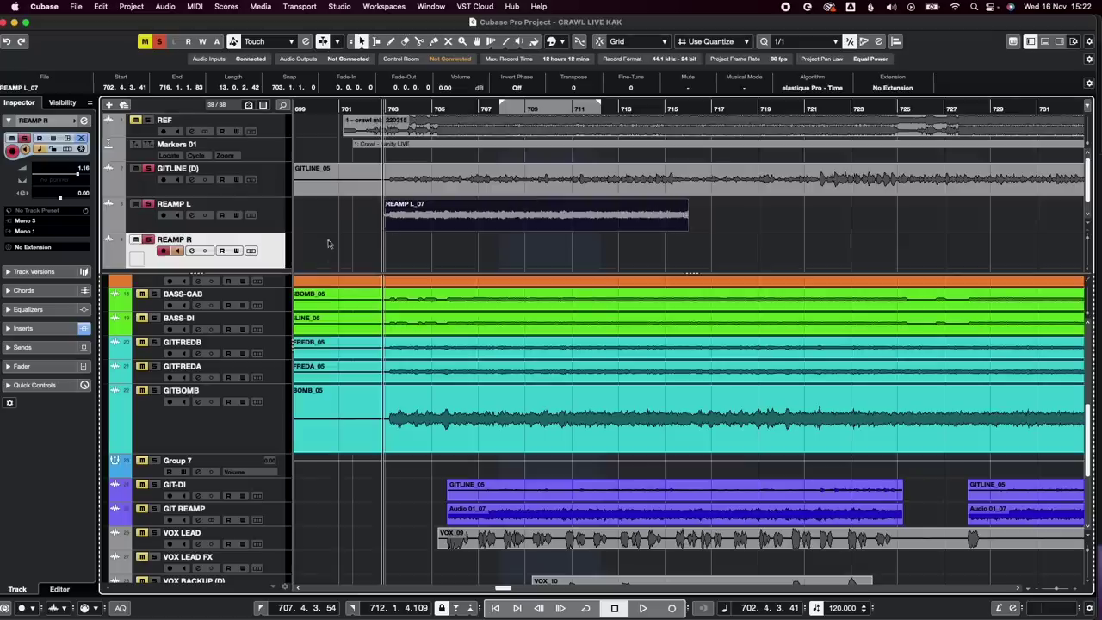
pyautogui.scroll(-1, 327, 244)
pyautogui.hscroll(-1, 327, 243)
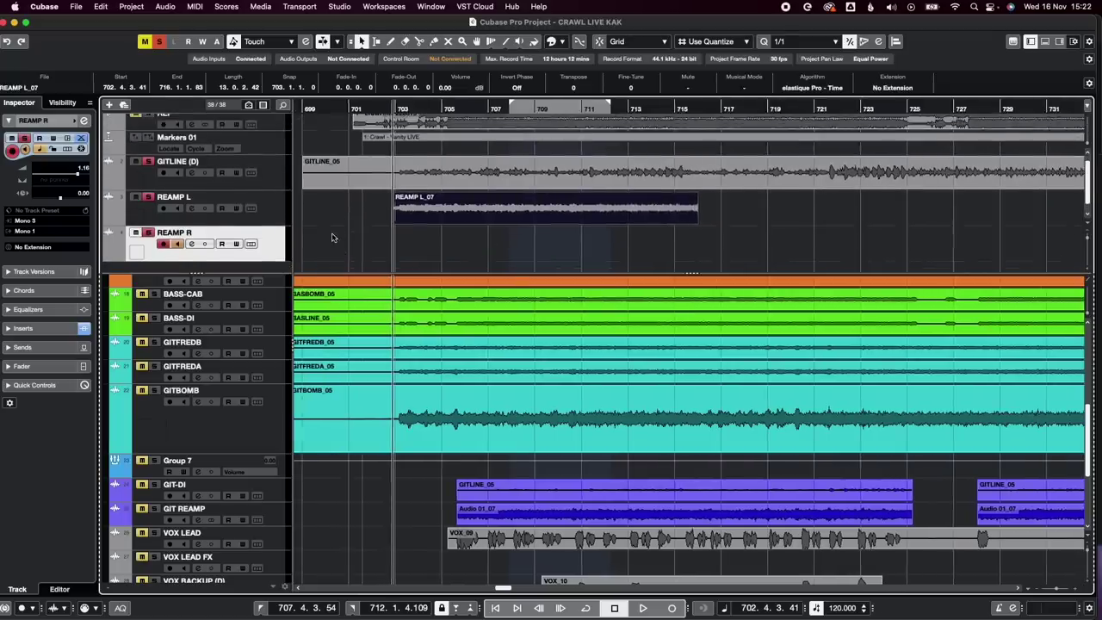
pyautogui.press('KP_Multiply')
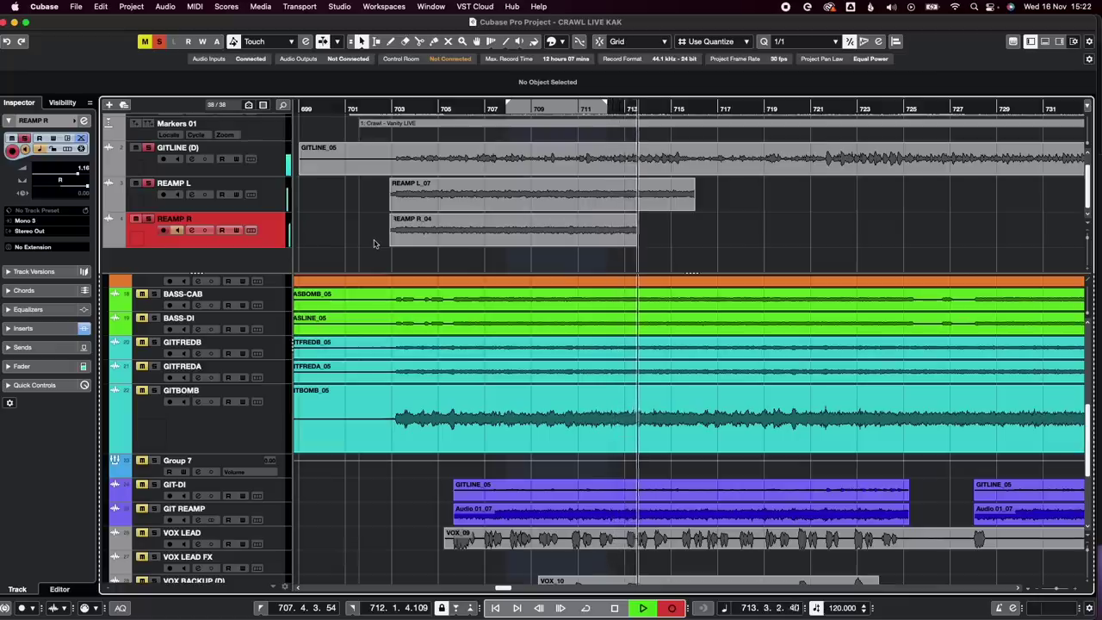
pyautogui.hscroll(-2, 375, 241)
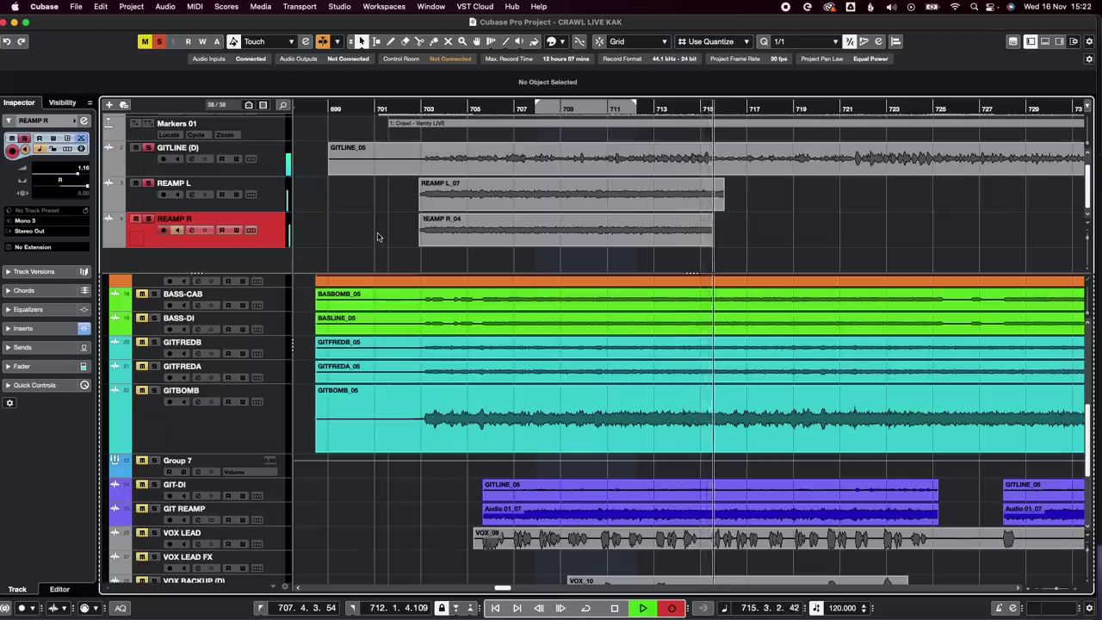
pyautogui.press('space')
pyautogui.click(446, 107)
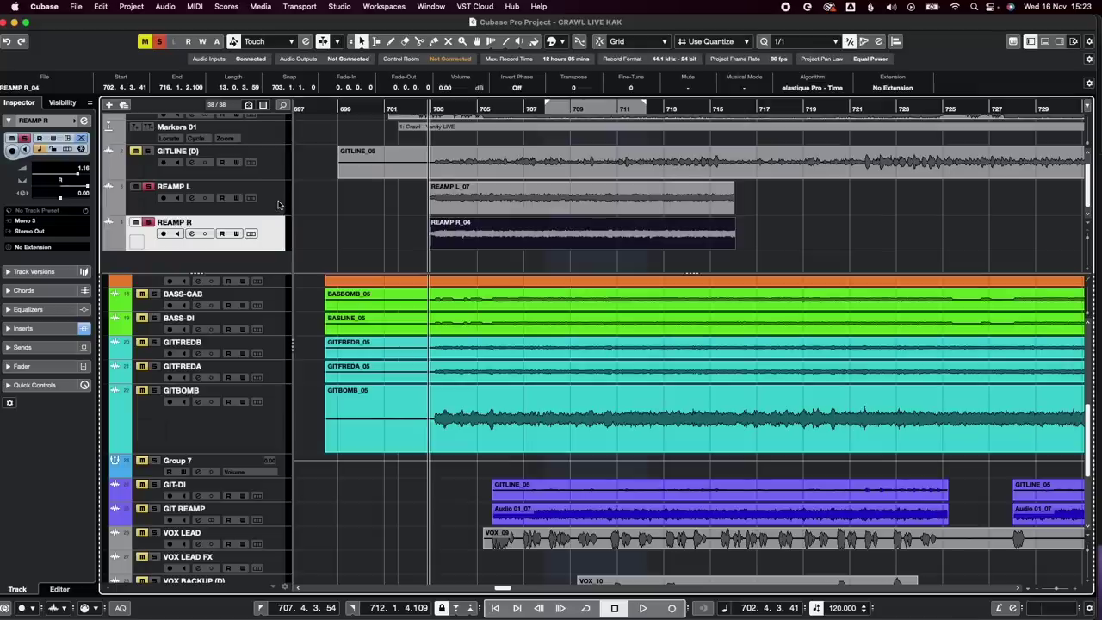
# Duplicate the REAMP L track with its recording and pan the copy fully right
pyautogui.click(278, 201)
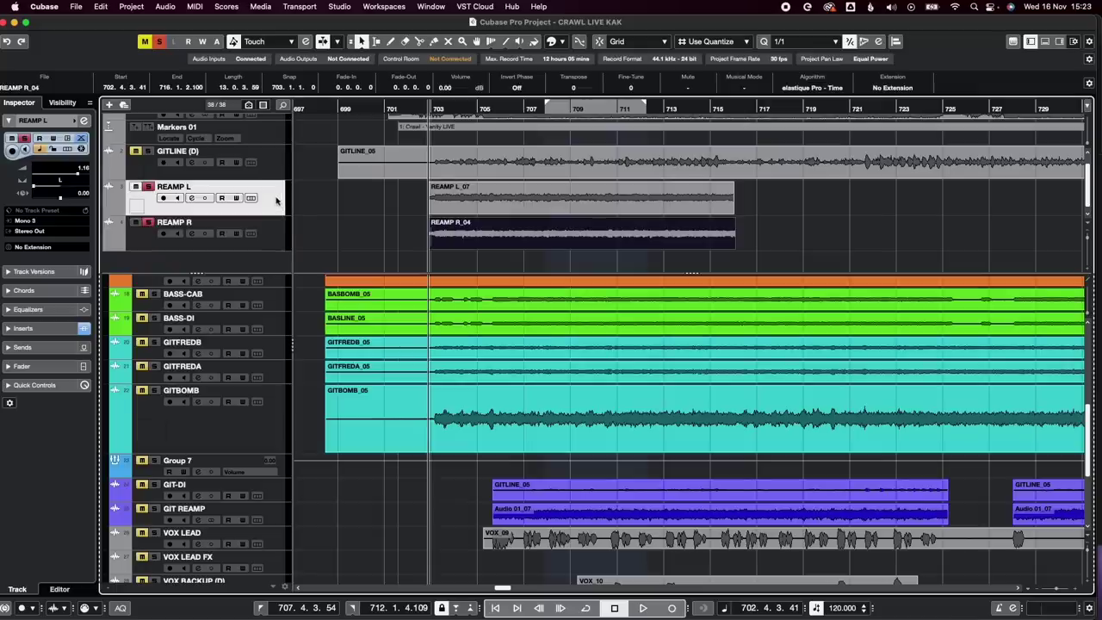
pyautogui.rightClick(277, 201)
pyautogui.click(308, 236)
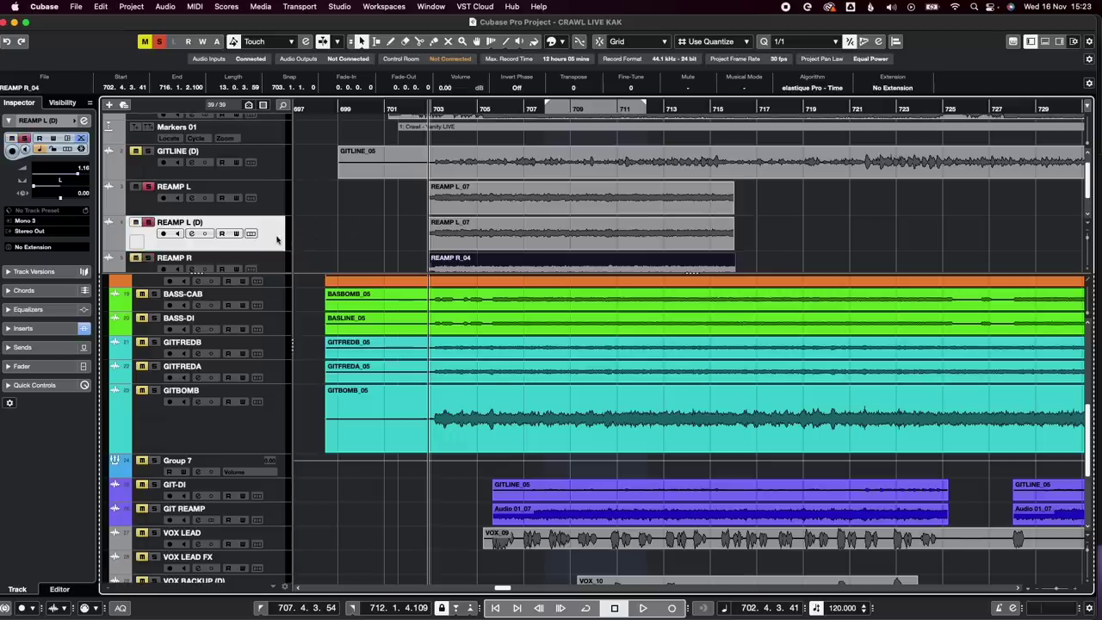
pyautogui.click(80, 189)
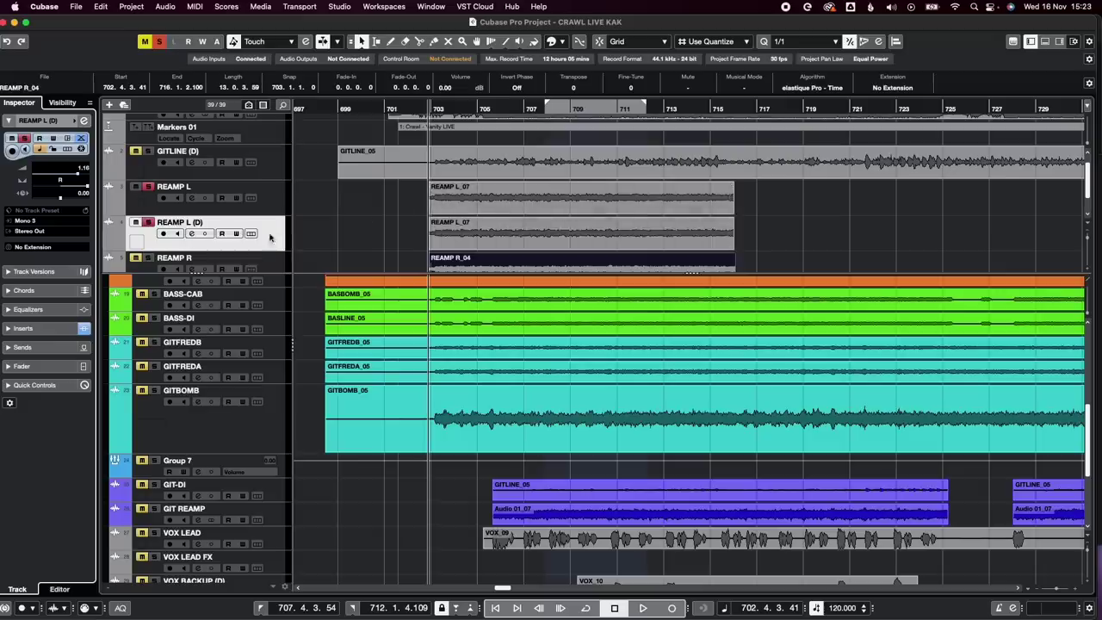
# Flip the phase of REAMP L (D) to 180° and play it briefly together with REAMP L
pyautogui.click(195, 234)
pyautogui.click(487, 383)
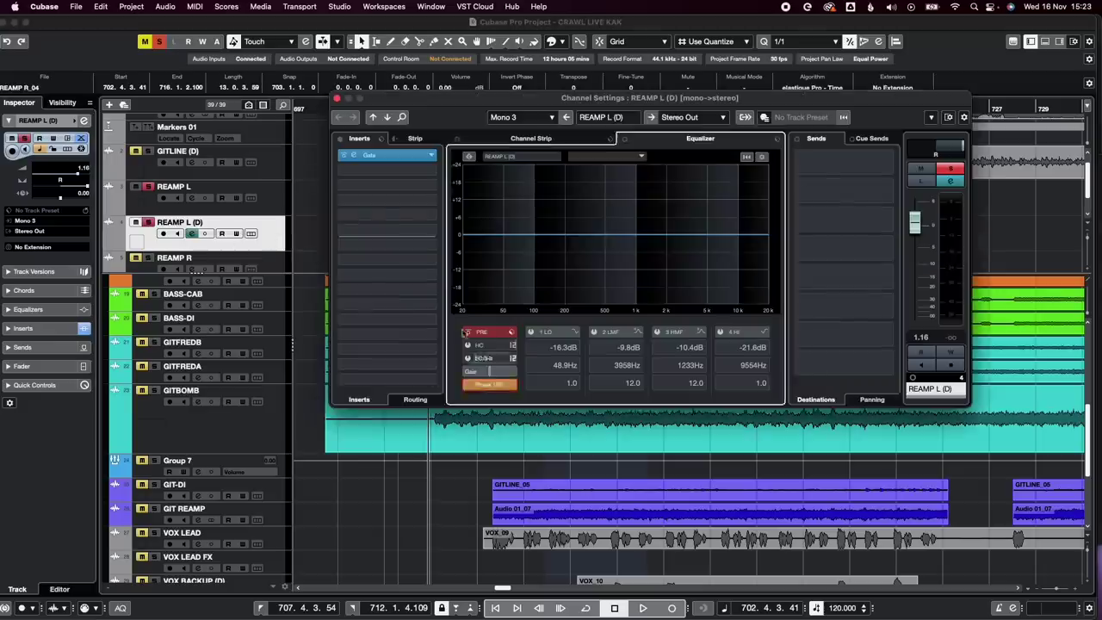
pyautogui.click(338, 100)
pyautogui.press('space')
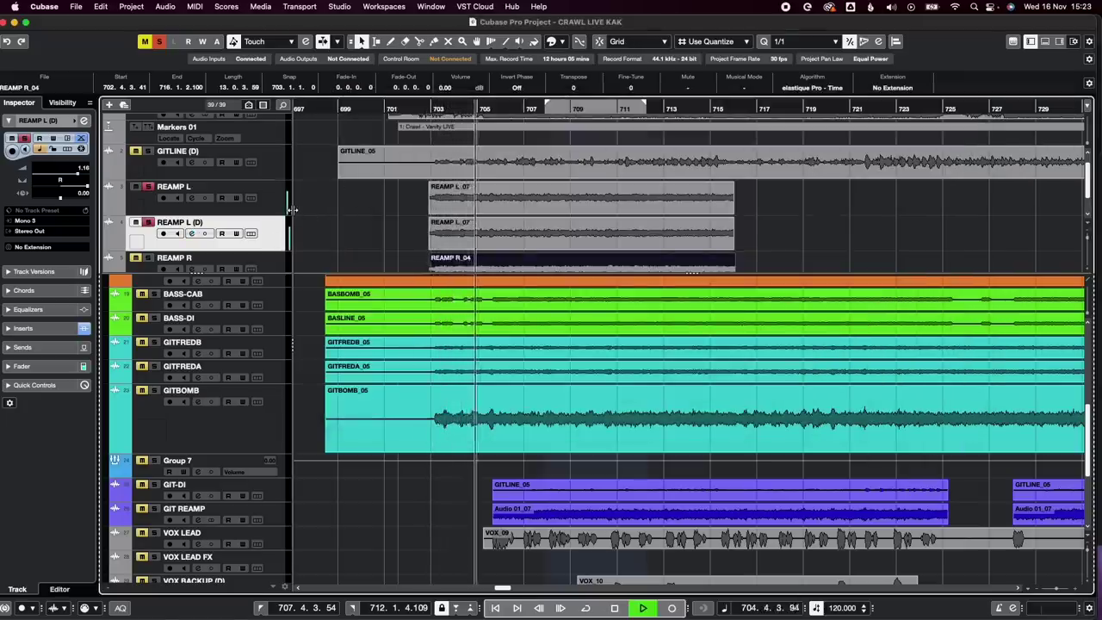
pyautogui.press('space')
# Remove the REAMP L (D) track together with its recording
pyautogui.rightClick(278, 230)
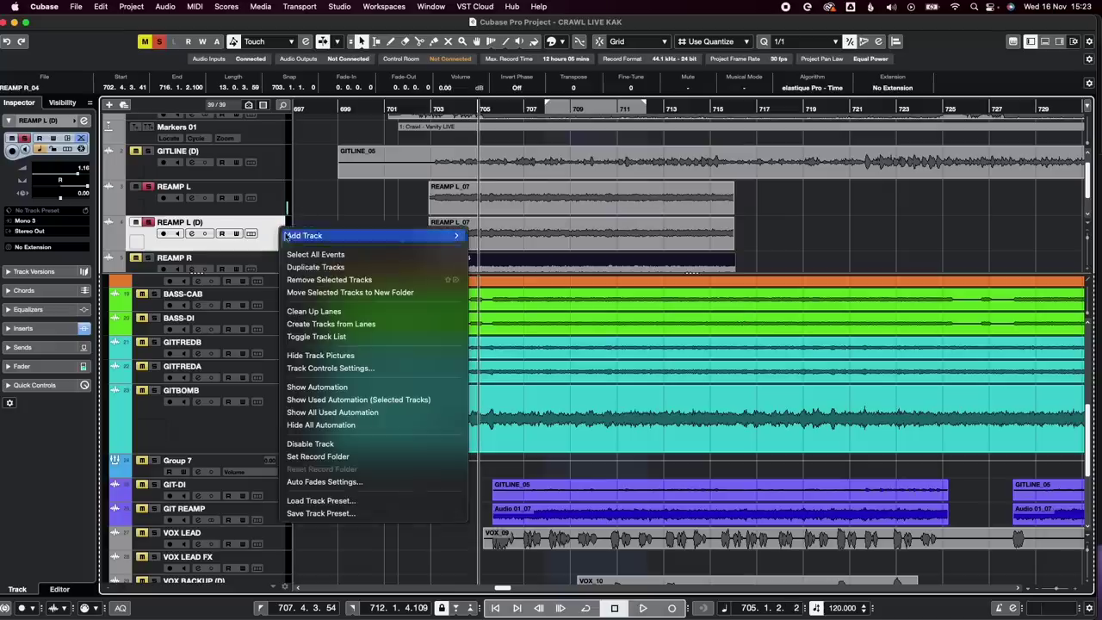
pyautogui.click(310, 279)
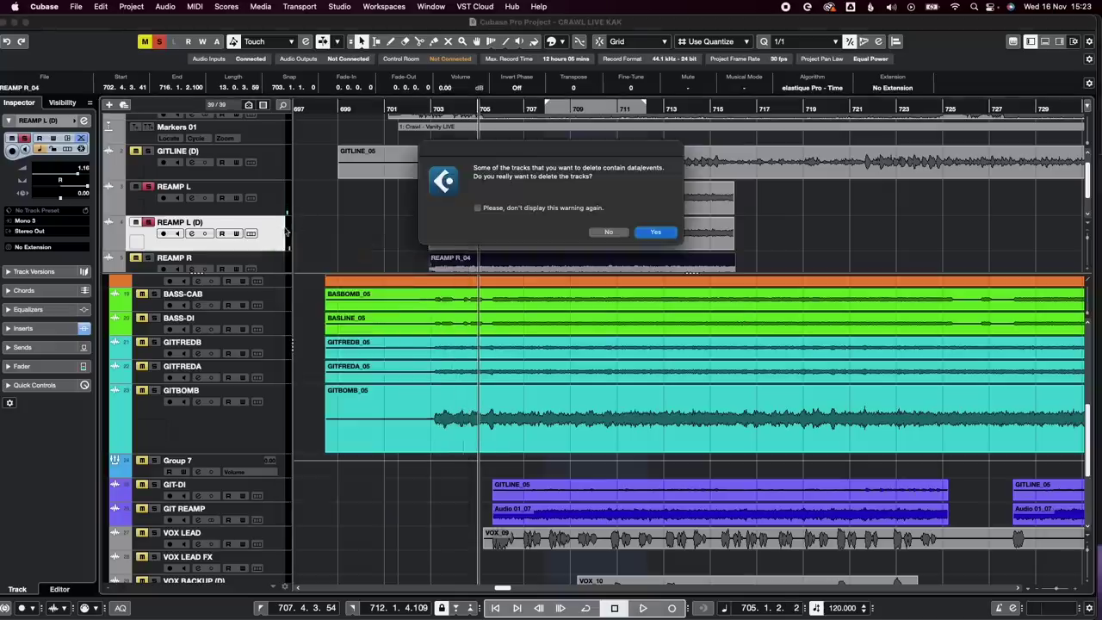
pyautogui.click(655, 232)
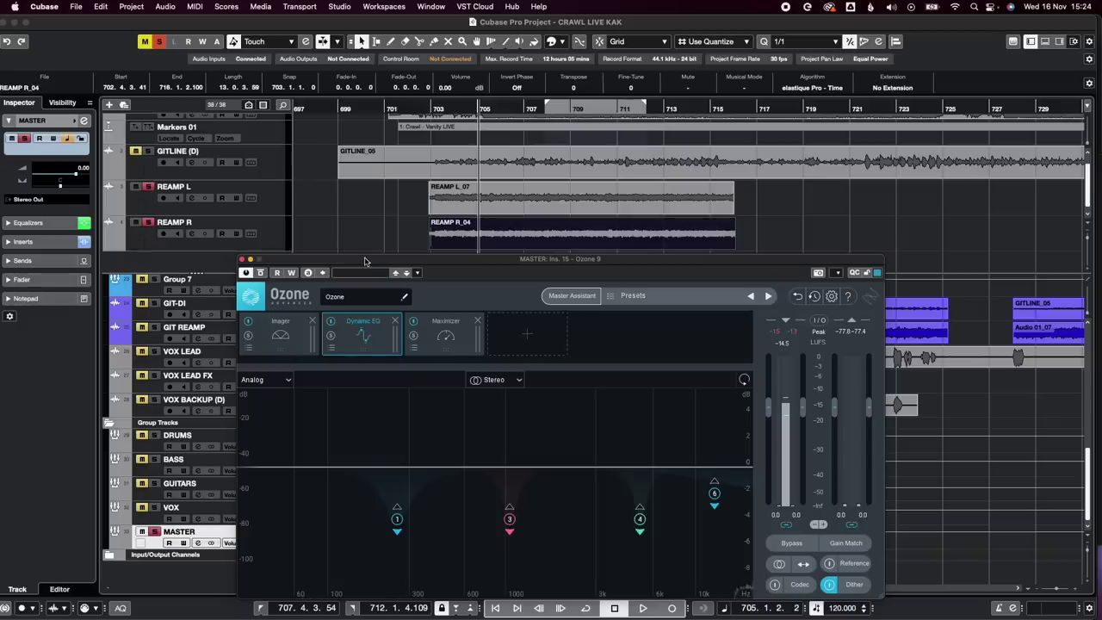
# Play the two reamp takes through Ozone 9 on the MASTER channel to check how they sum
pyautogui.press('space')
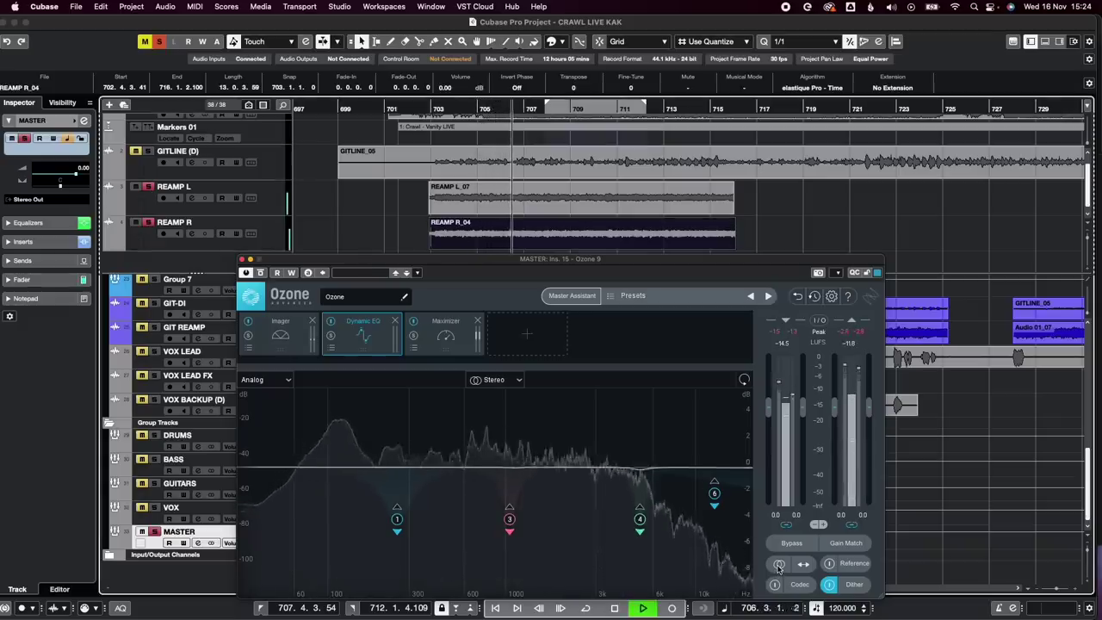
pyautogui.press('space')
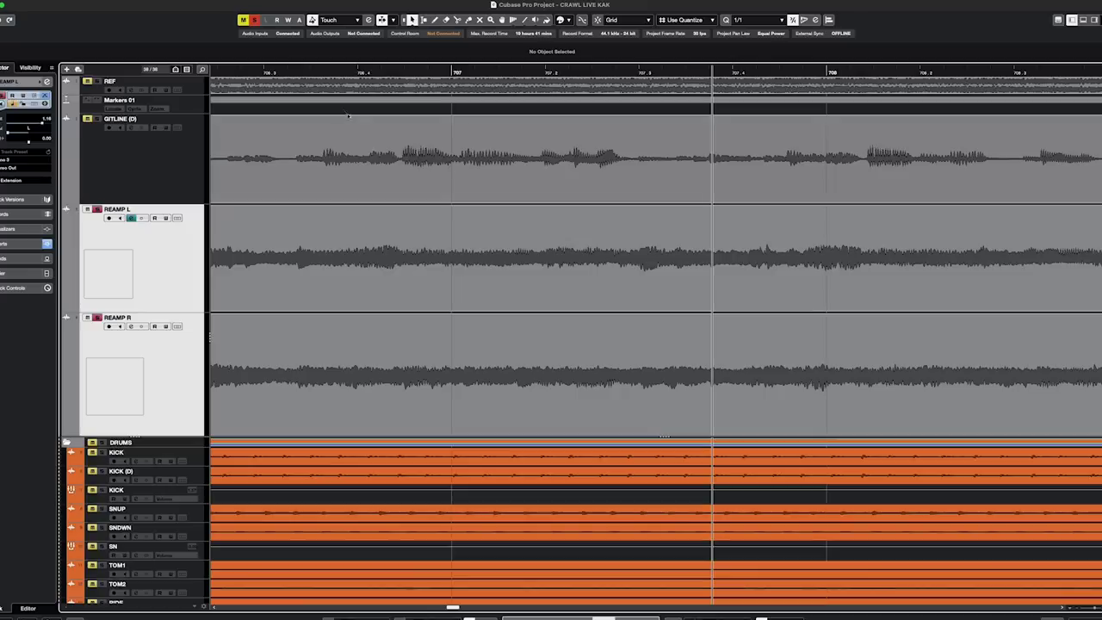
# Compare the REAMP L and REAMP R waveforms up close around bar 707, then return to the full arrangement
pyautogui.click(335, 74)
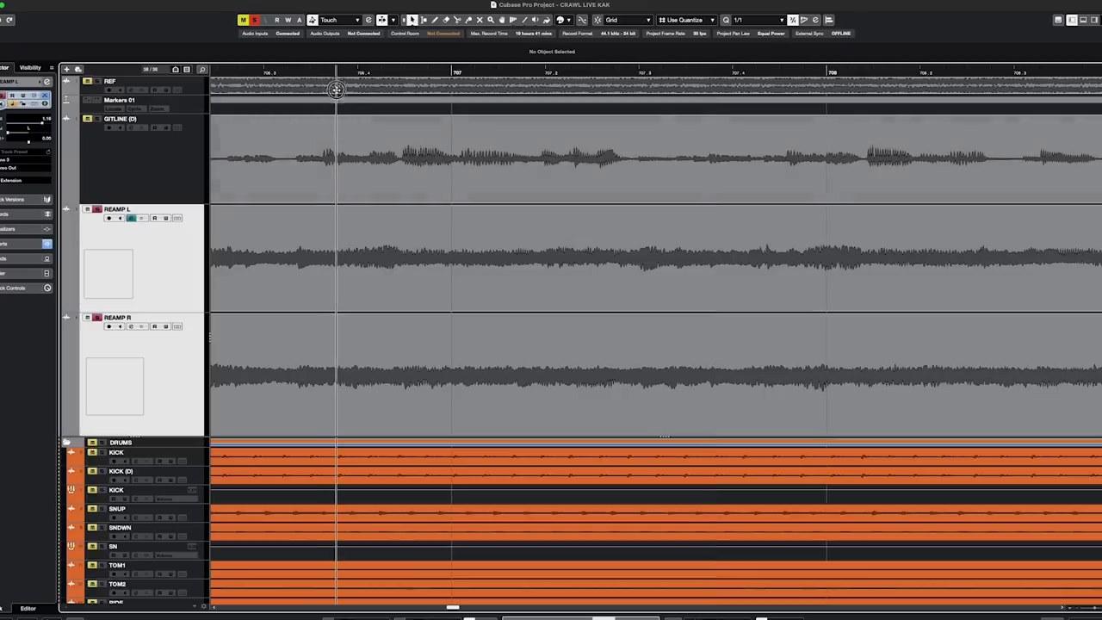
pyautogui.press('h')
pyautogui.press('h')
pyautogui.click(455, 256)
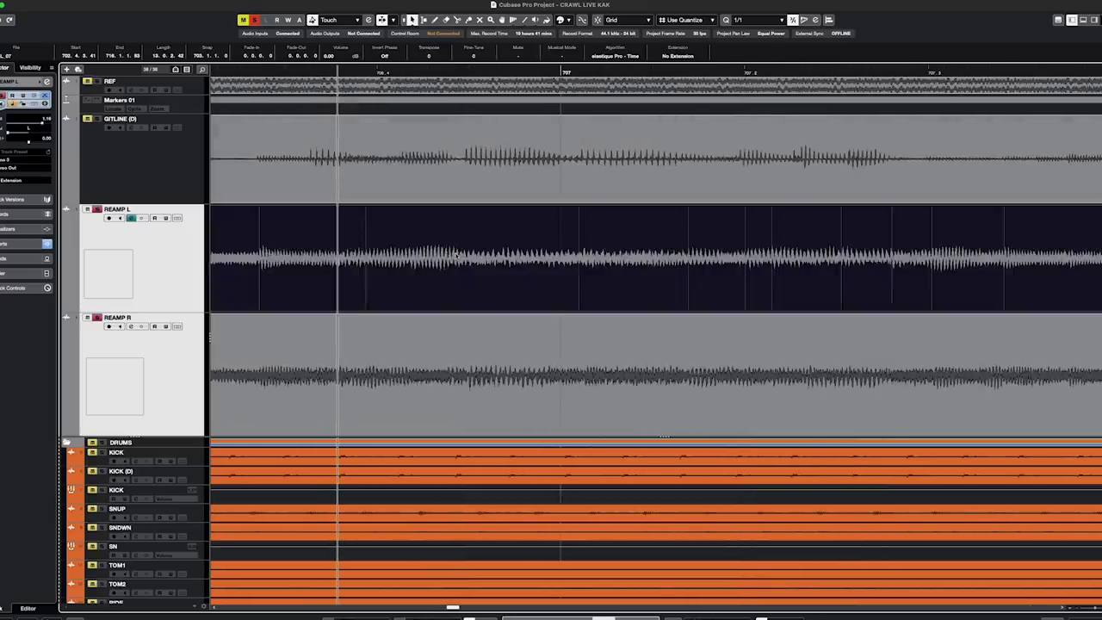
pyautogui.click(437, 324)
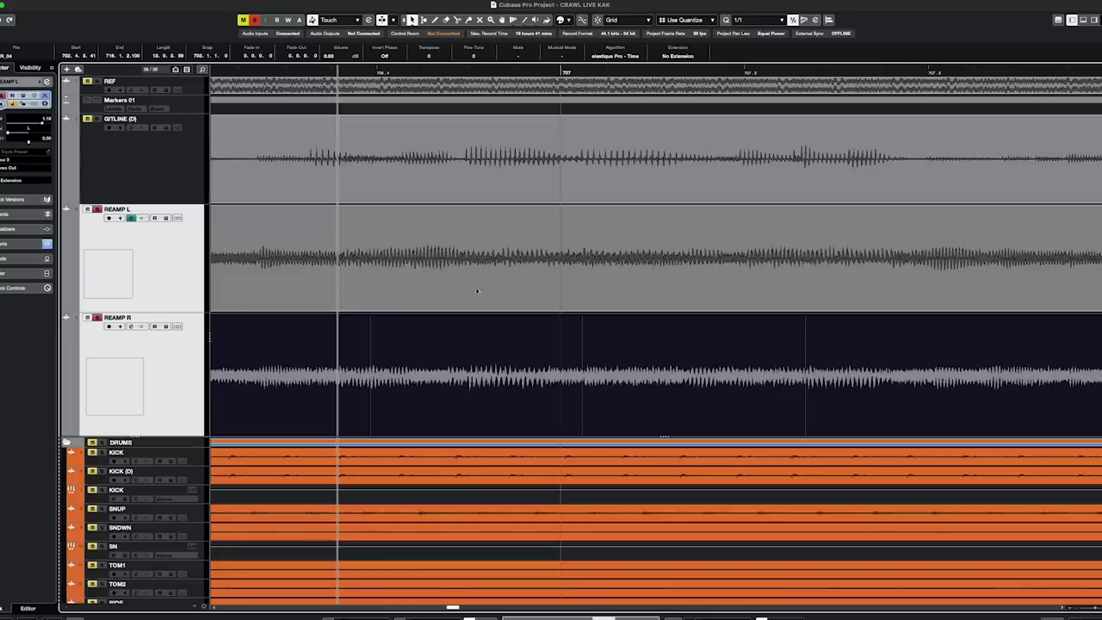
pyautogui.hotkey('shift', 'f')
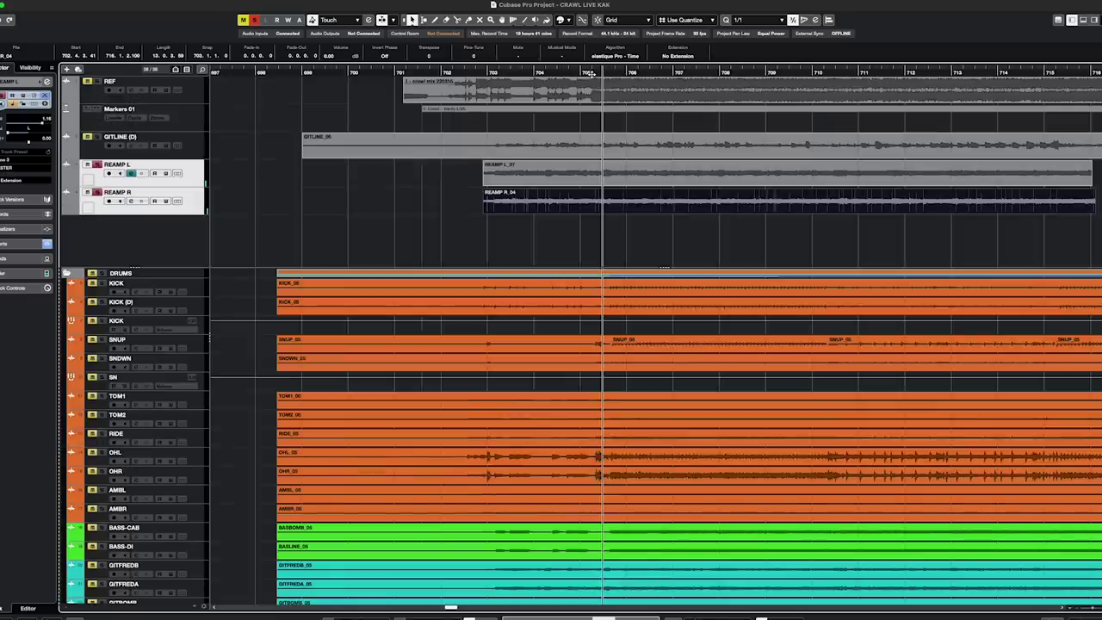
pyautogui.click(383, 182)
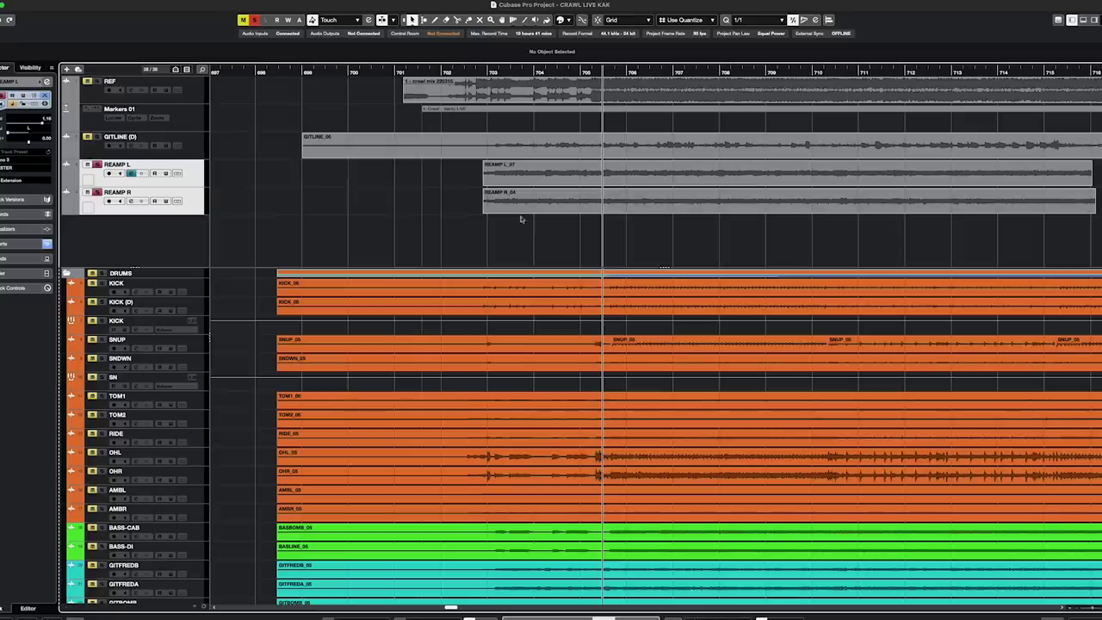
# Duplicate the REAMP L track with its REAMP L_07 recording
pyautogui.click(683, 203)
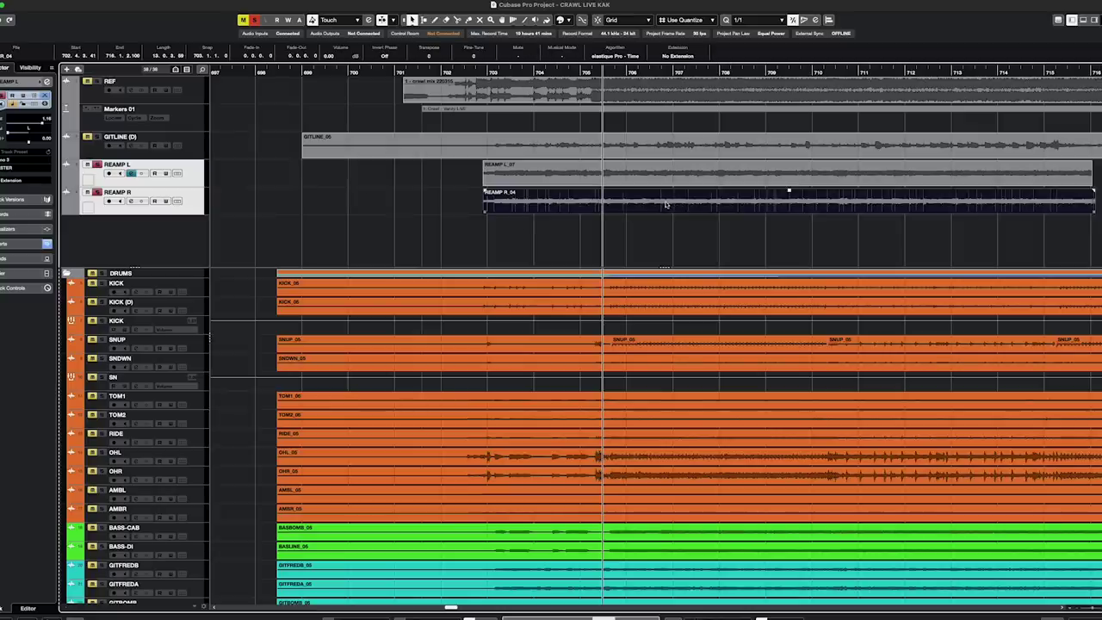
pyautogui.click(188, 205)
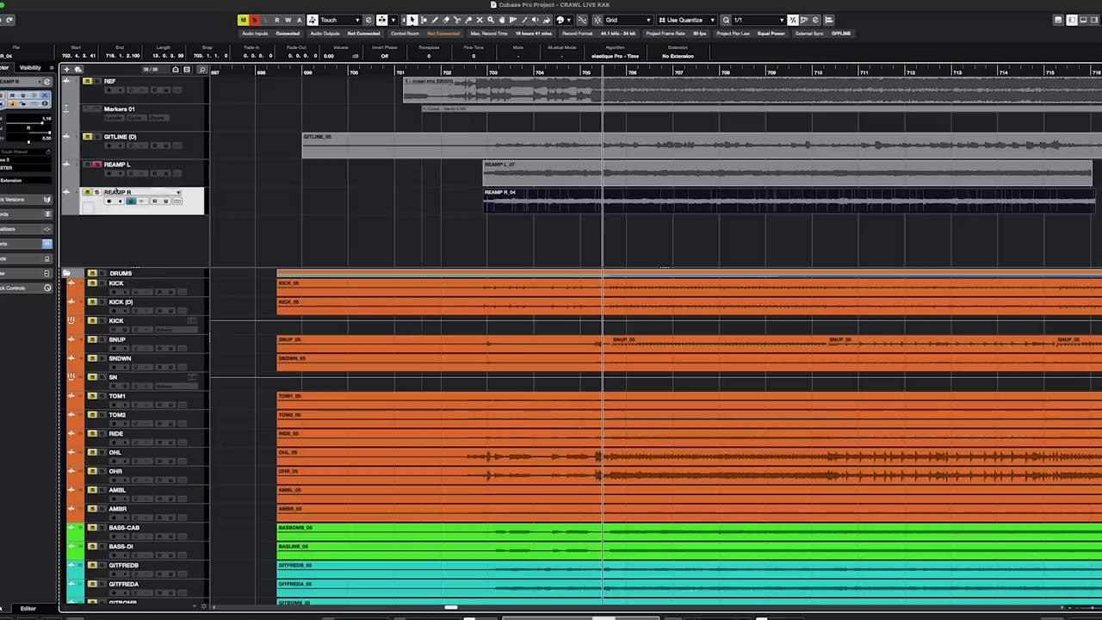
pyautogui.rightClick(193, 178)
pyautogui.click(225, 204)
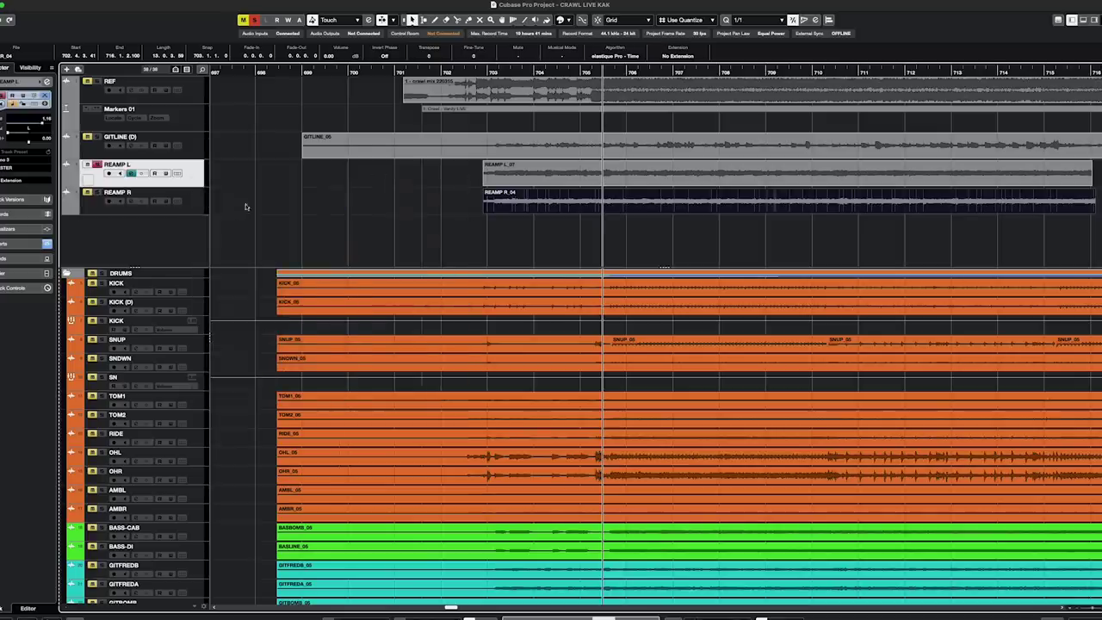
# Apply the Invert Phase process to the REAMP L_07 event on the REAMP L (D) track
pyautogui.click(531, 203)
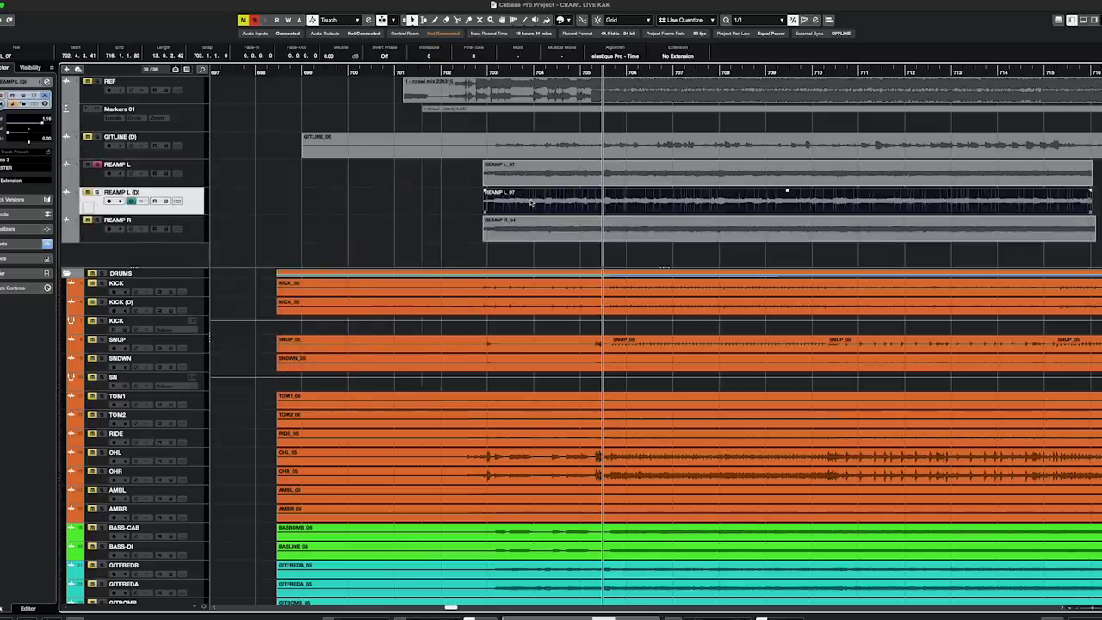
pyautogui.rightClick(531, 203)
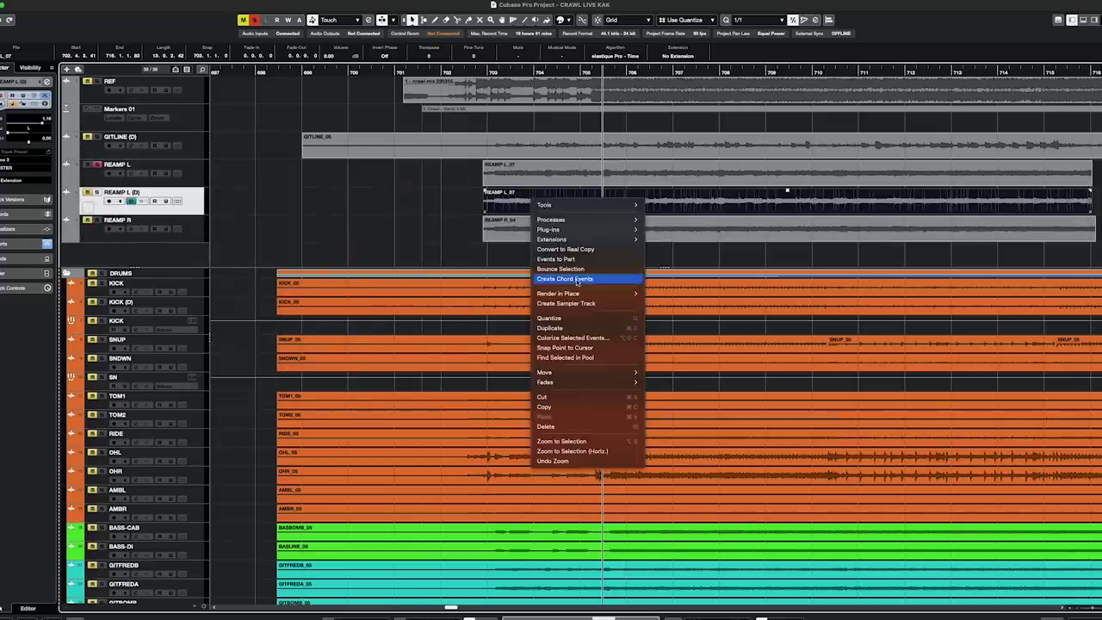
pyautogui.moveTo(584, 221)
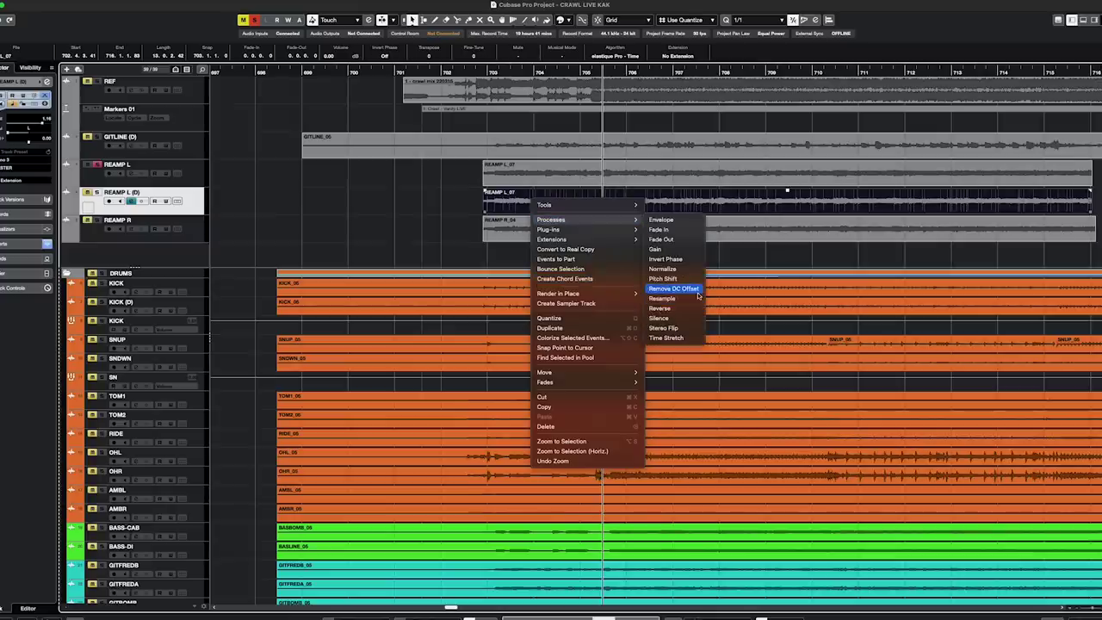
pyautogui.click(680, 259)
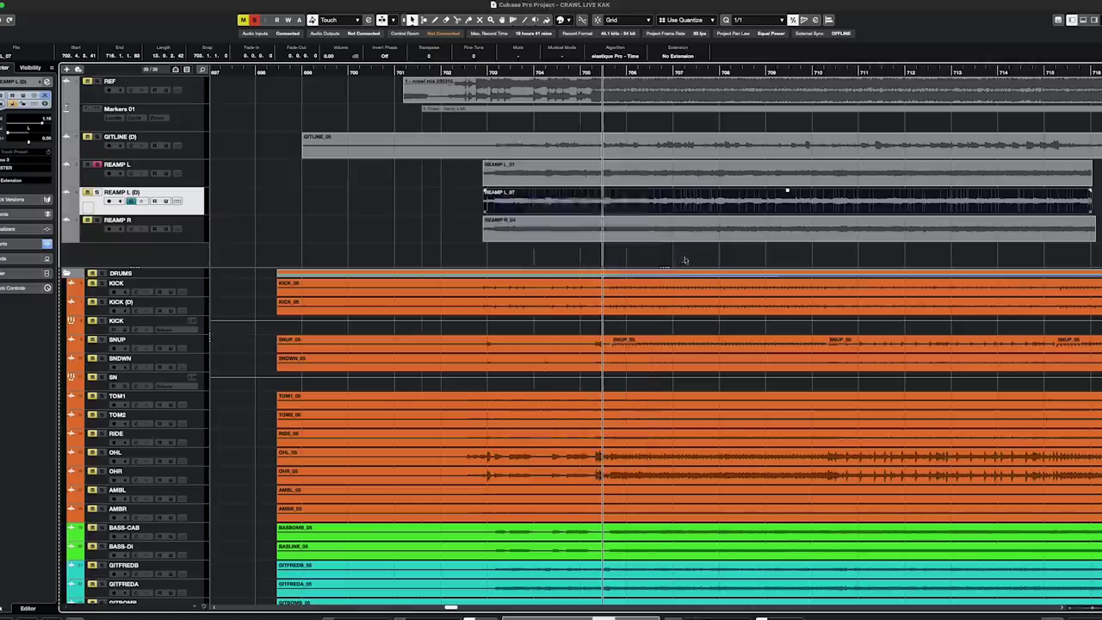
pyautogui.click(527, 209)
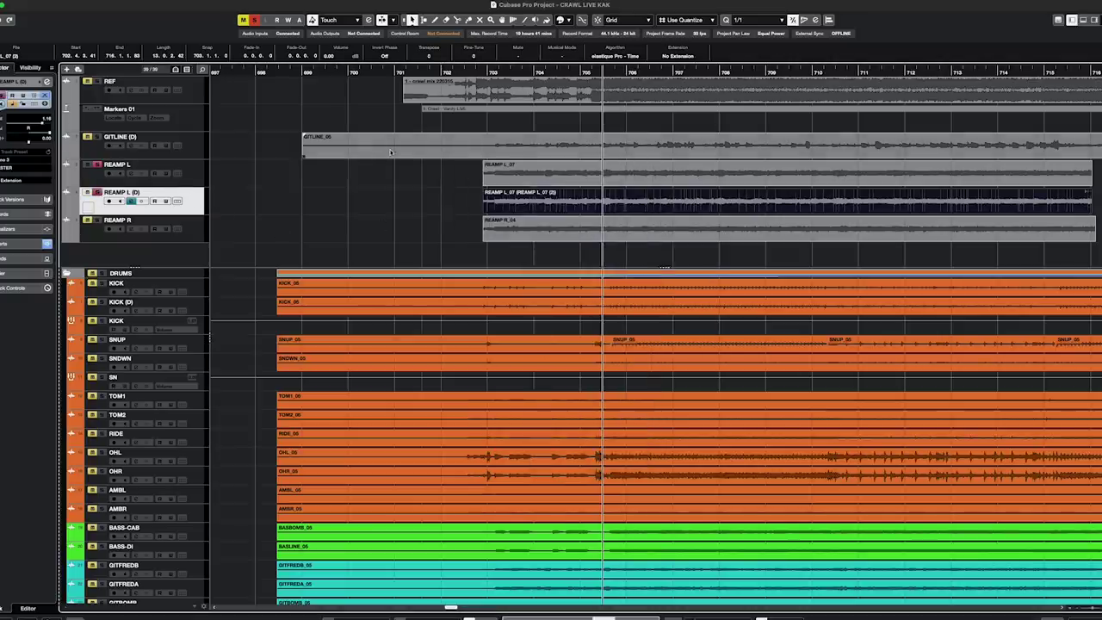
# Play REAMP L against its phase-inverted duplicate and sum the Ozone 9 output to mono to check for cancellation
pyautogui.press('space')
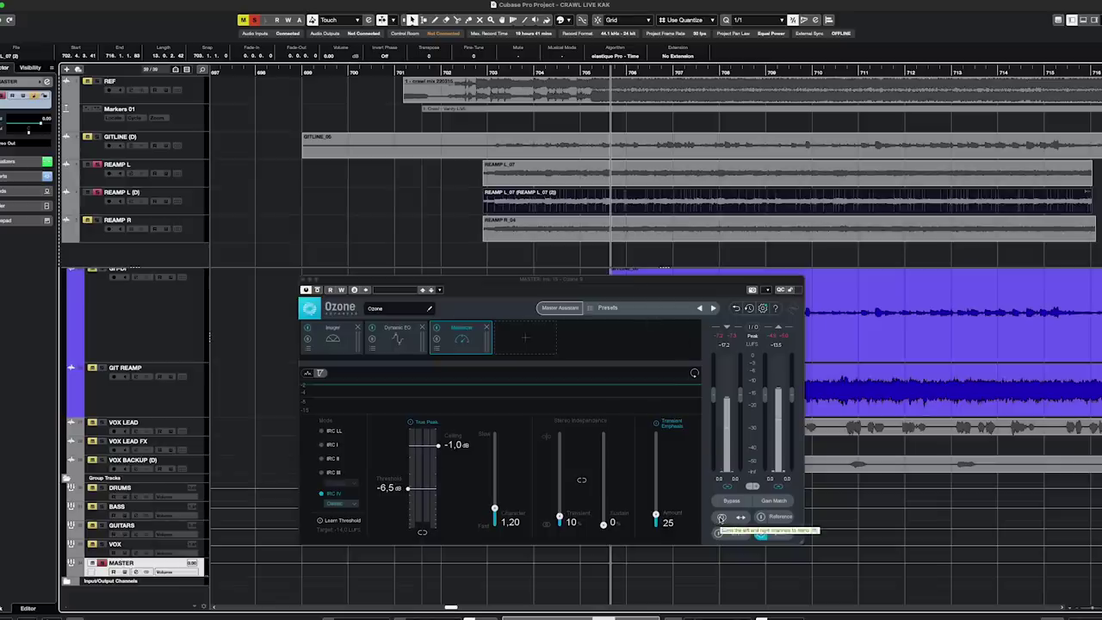
pyautogui.press('space')
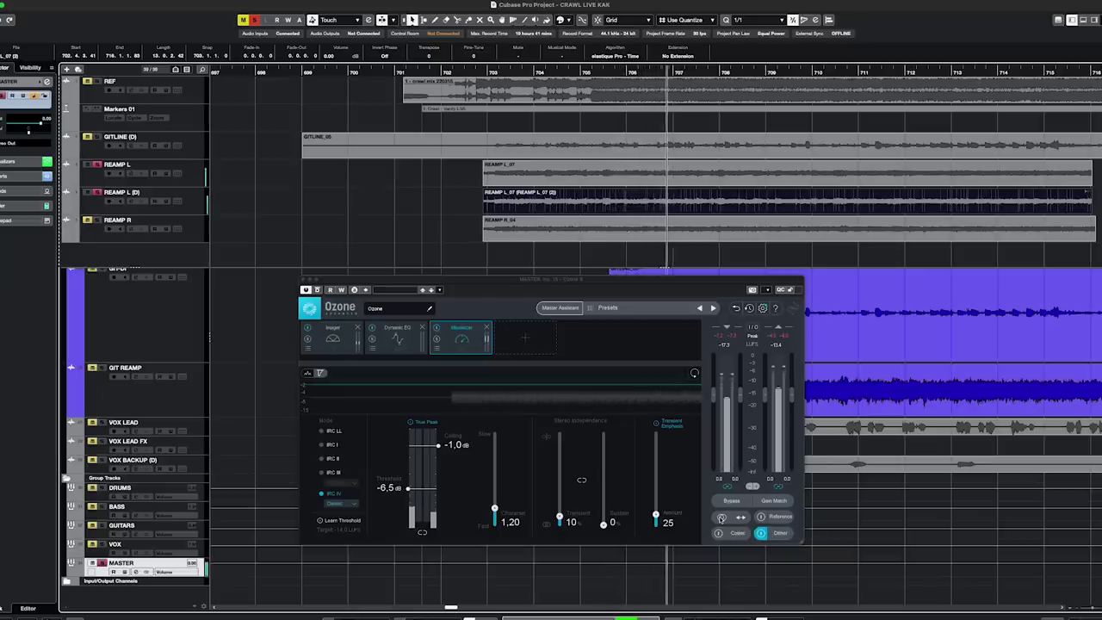
pyautogui.click(721, 517)
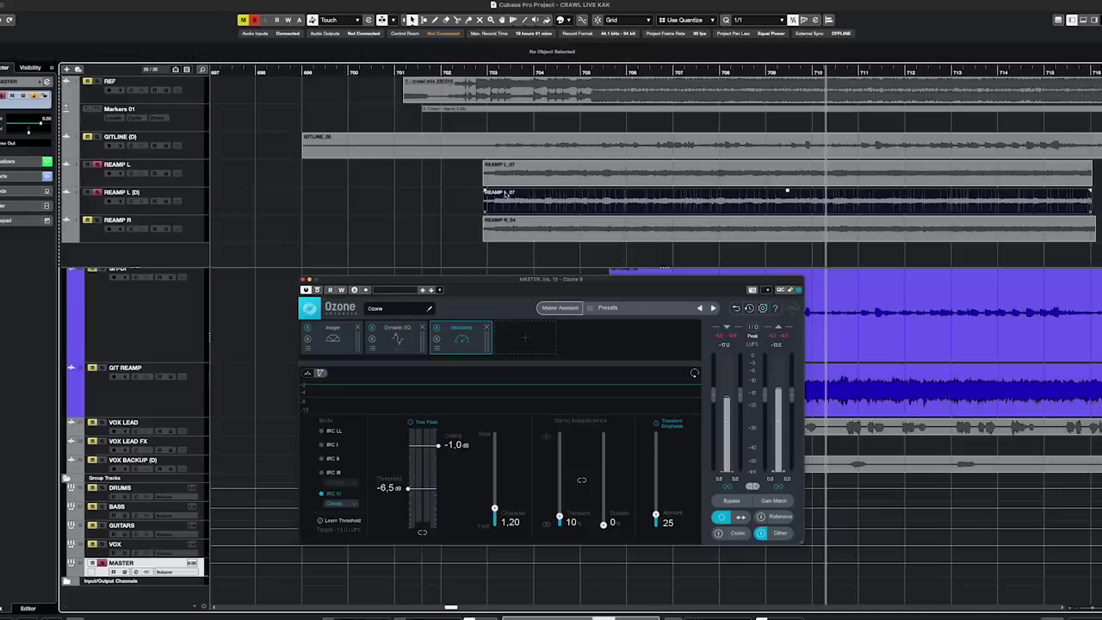
pyautogui.press('space')
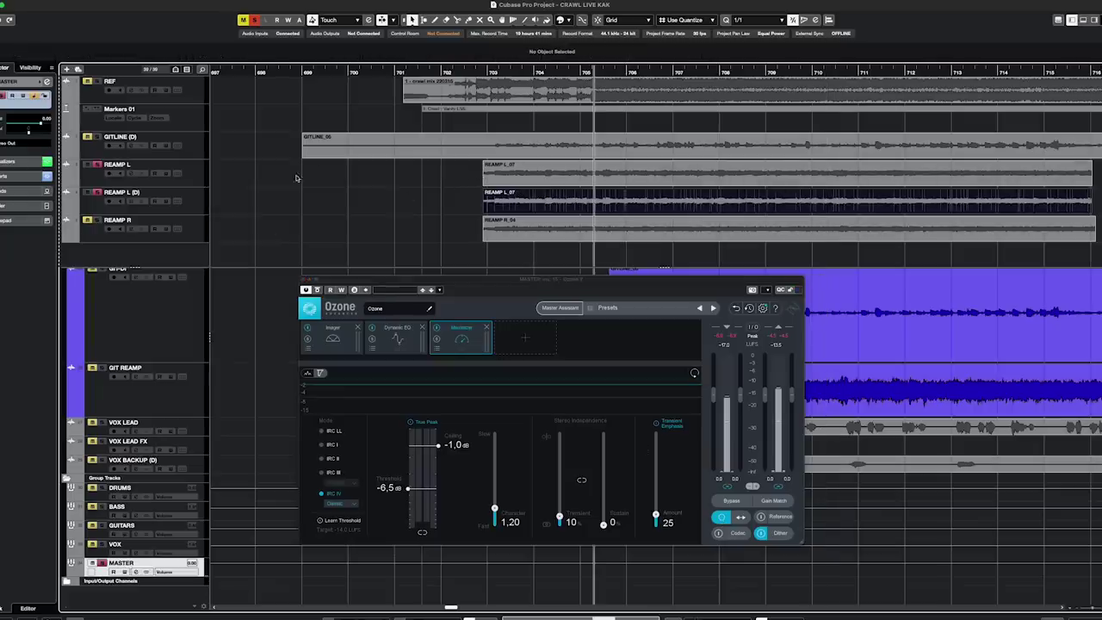
# Set the track delay of REAMP L (D) to 20.00 and play it together with REAMP L
pyautogui.click(193, 206)
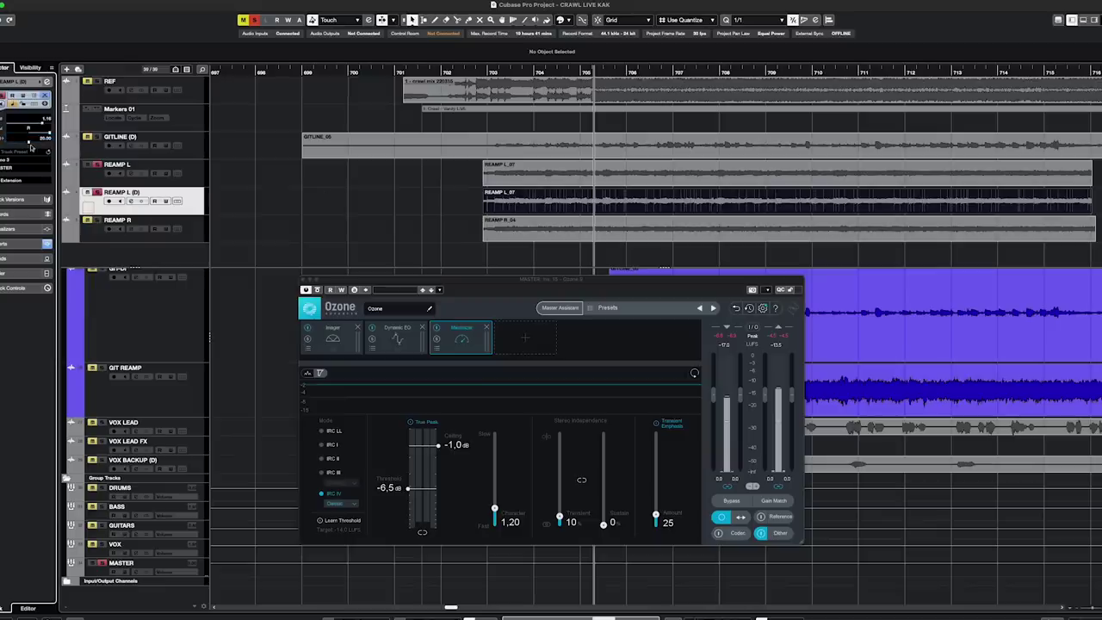
pyautogui.press('space')
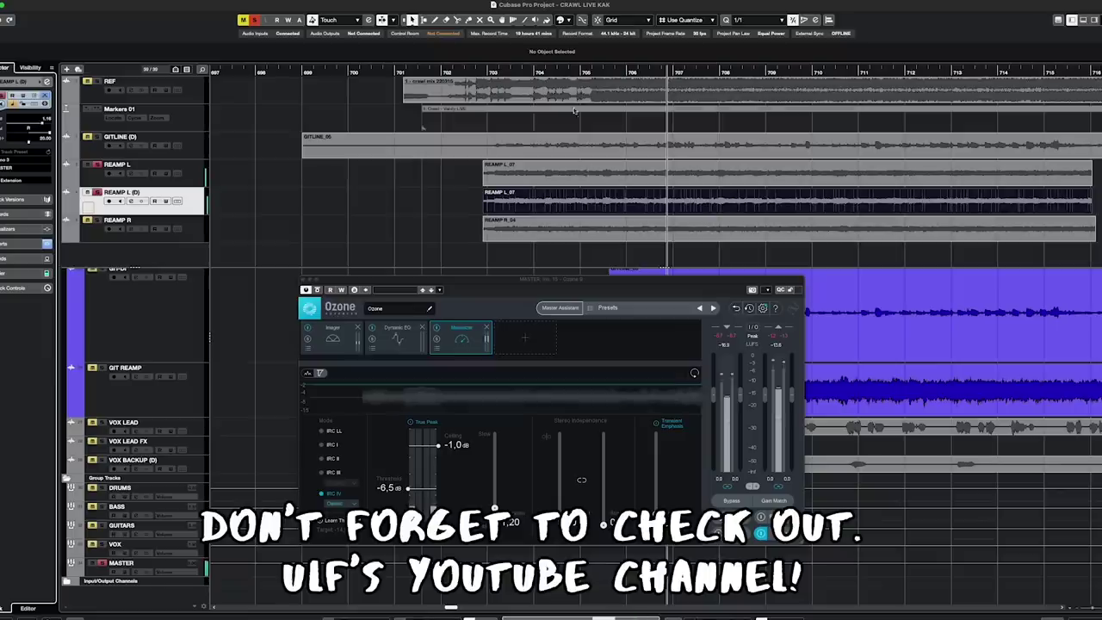
pyautogui.press('space')
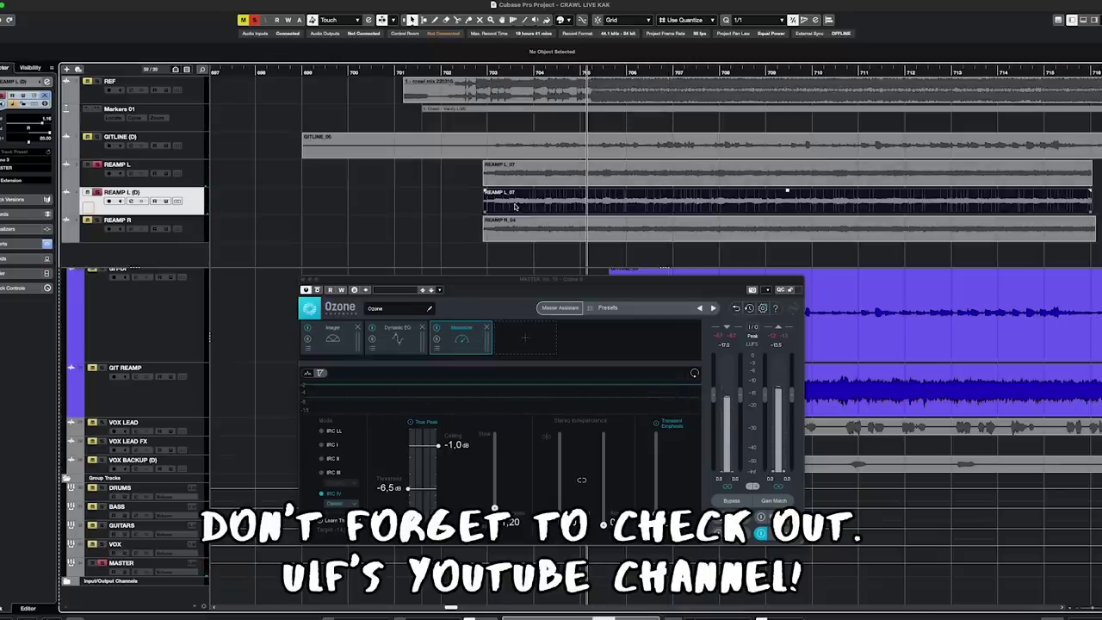
# Play the delayed duplicate with REAMP L in stereo, then sum the Ozone output to mono to compare
pyautogui.press('space')
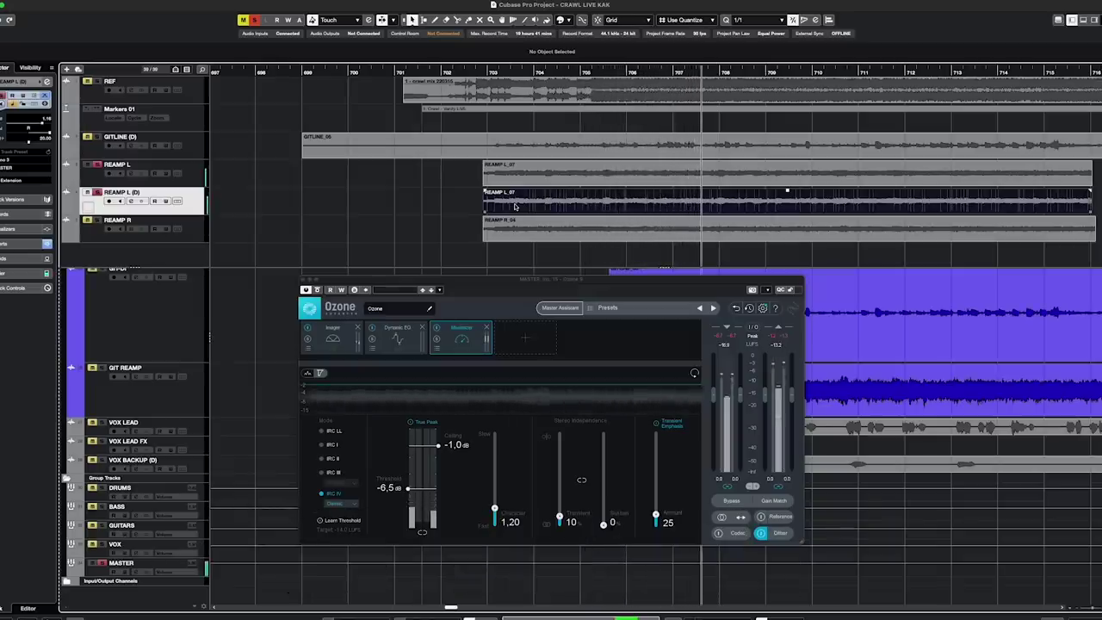
pyautogui.press('space')
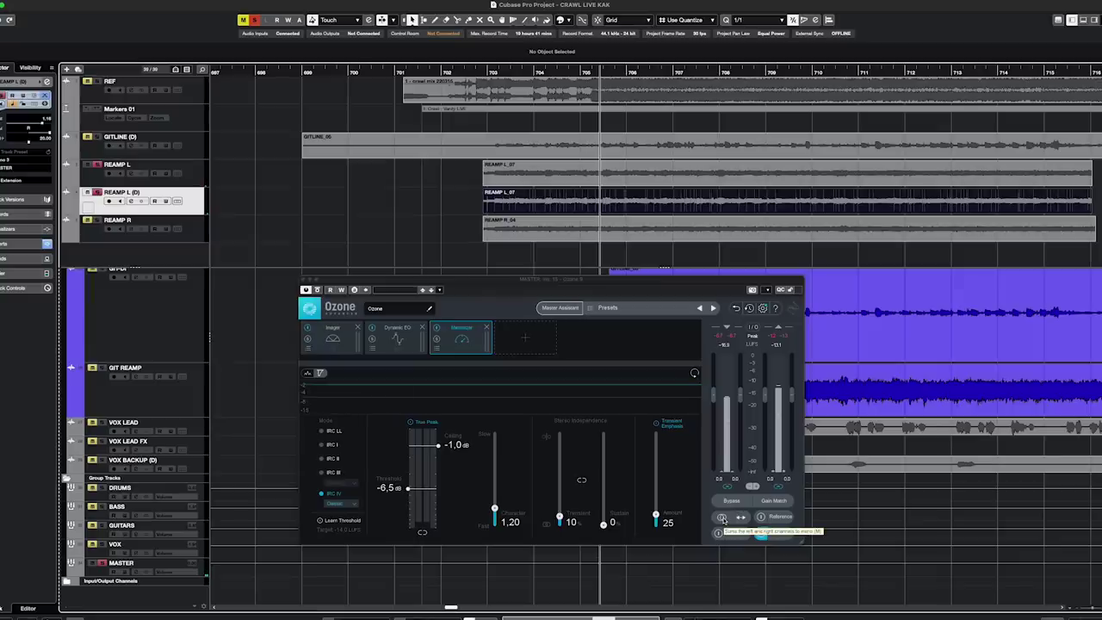
pyautogui.click(721, 517)
pyautogui.press('space')
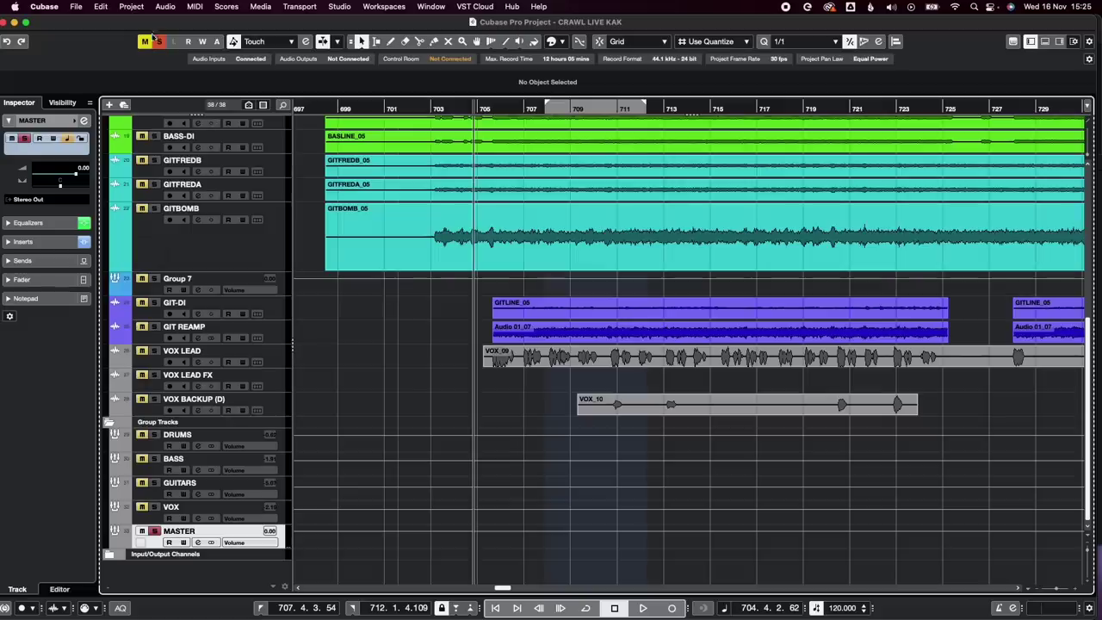
# Solo the GUITARS group track and play the guitars from around bar 707
pyautogui.scroll(1, 389, 325)
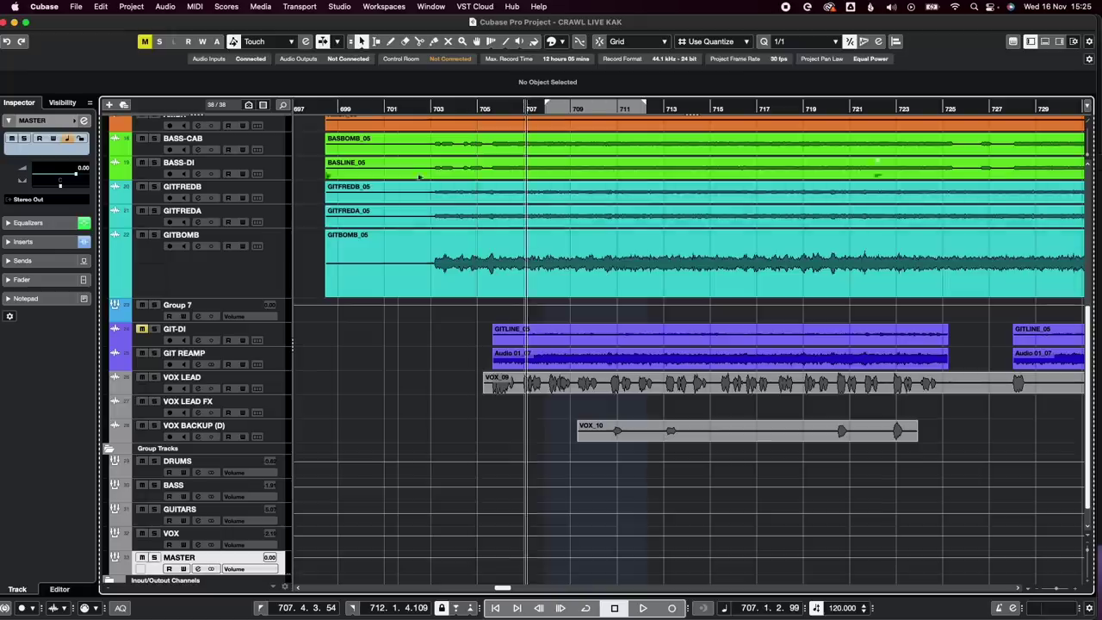
pyautogui.click(154, 509)
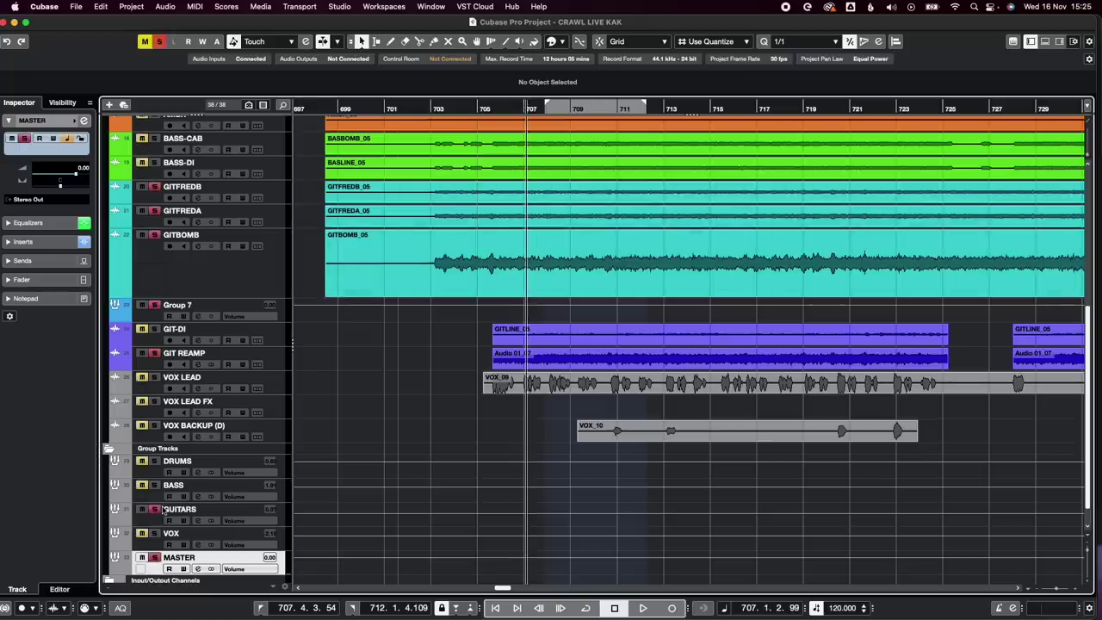
pyautogui.press('space')
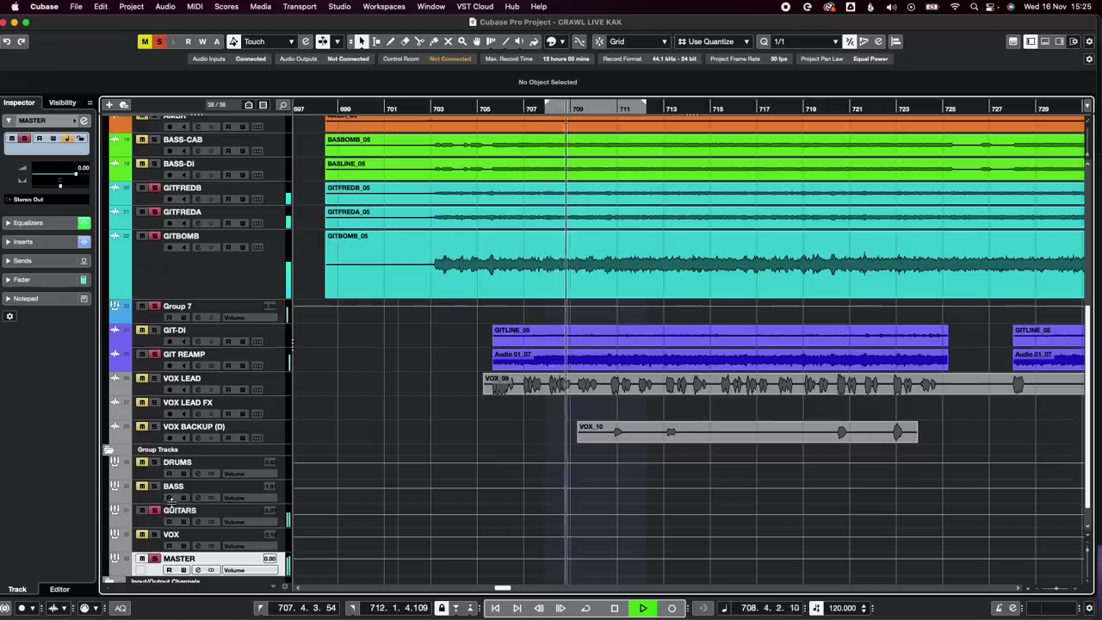
pyautogui.scroll(-1, 215, 447)
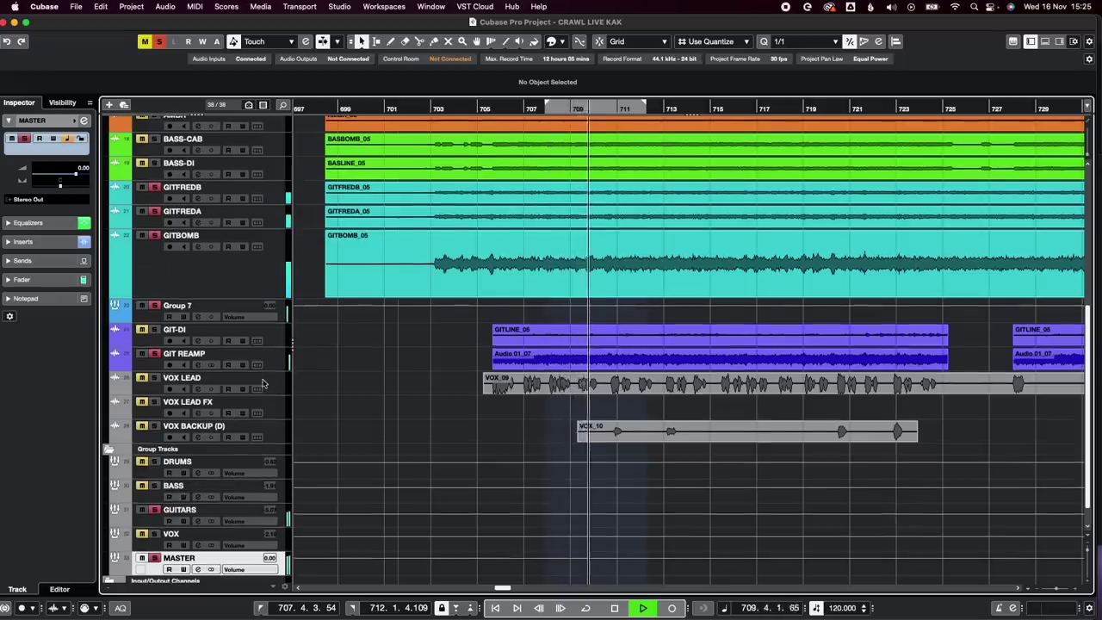